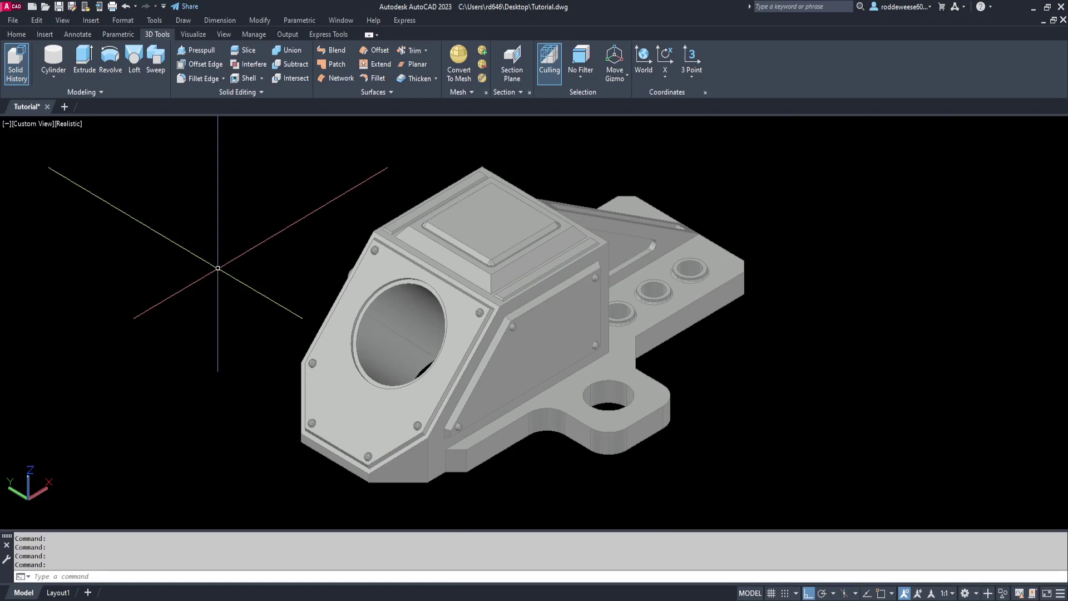
# - Orbit the bracket part through three different viewing angles
pyautogui.keyDown('shift'); pyautogui.moveTo(505, 333); pyautogui.dragTo(456, 370, button='middle'); pyautogui.keyUp('shift')
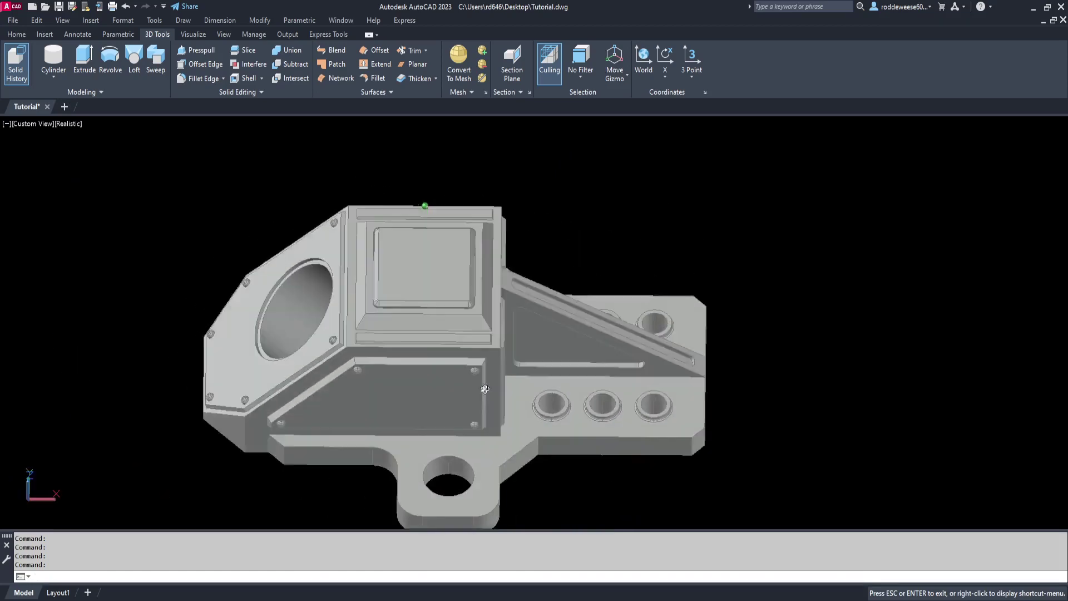
pyautogui.moveTo(455, 371)
pyautogui.keyDown('shift'); pyautogui.mouseDown(button='middle')
pyautogui.moveTo(616, 376)
pyautogui.moveTo(551, 390)
pyautogui.moveTo(543, 370)
pyautogui.mouseUp(button='middle'); pyautogui.keyUp('shift')
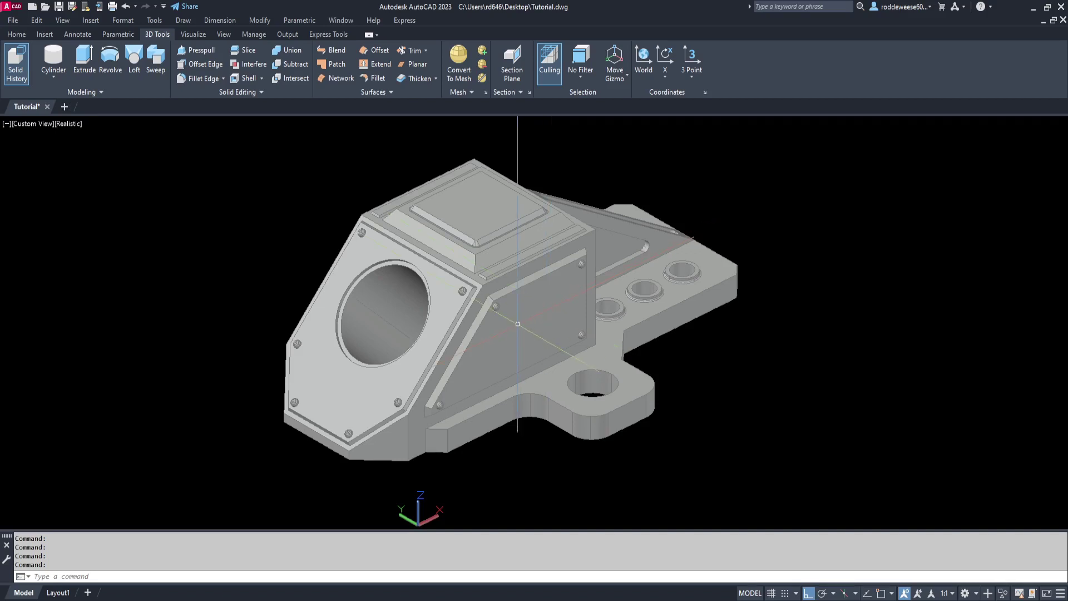
pyautogui.keyDown('shift'); pyautogui.moveTo(552, 306); pyautogui.dragTo(511, 327, button='middle'); pyautogui.keyUp('shift')
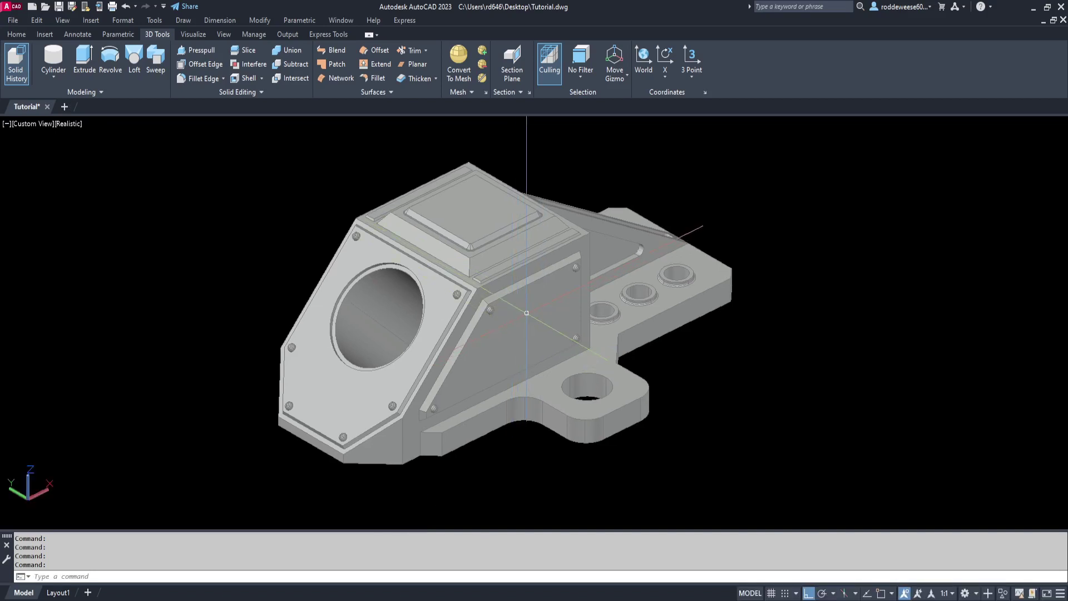
pyautogui.write('VPORTS')
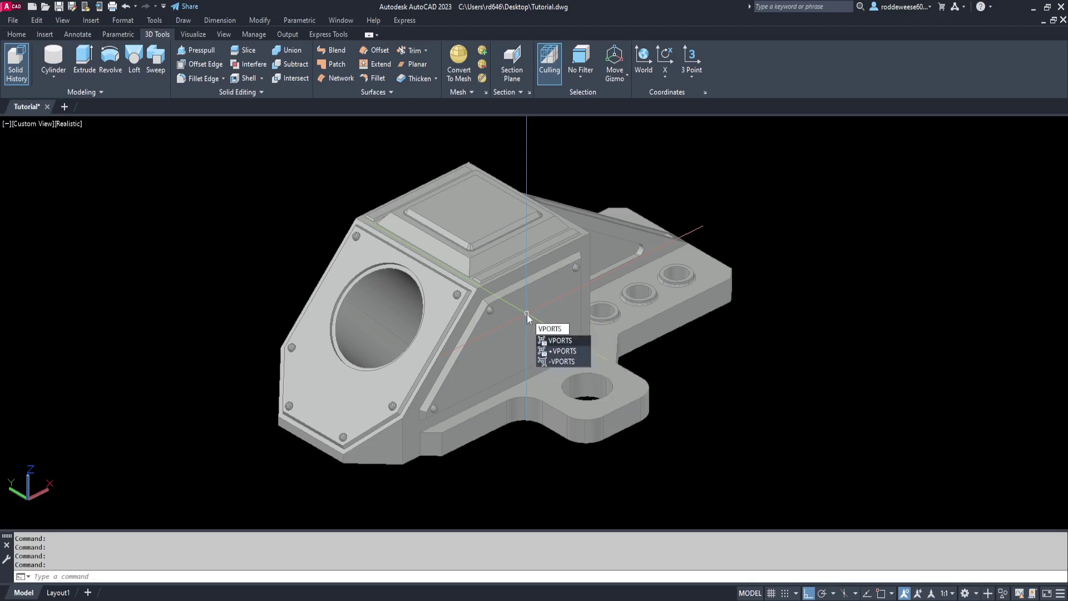
# - Preview the standard VPORTS layouts and select the Four: Right layout
pyautogui.press('Return')
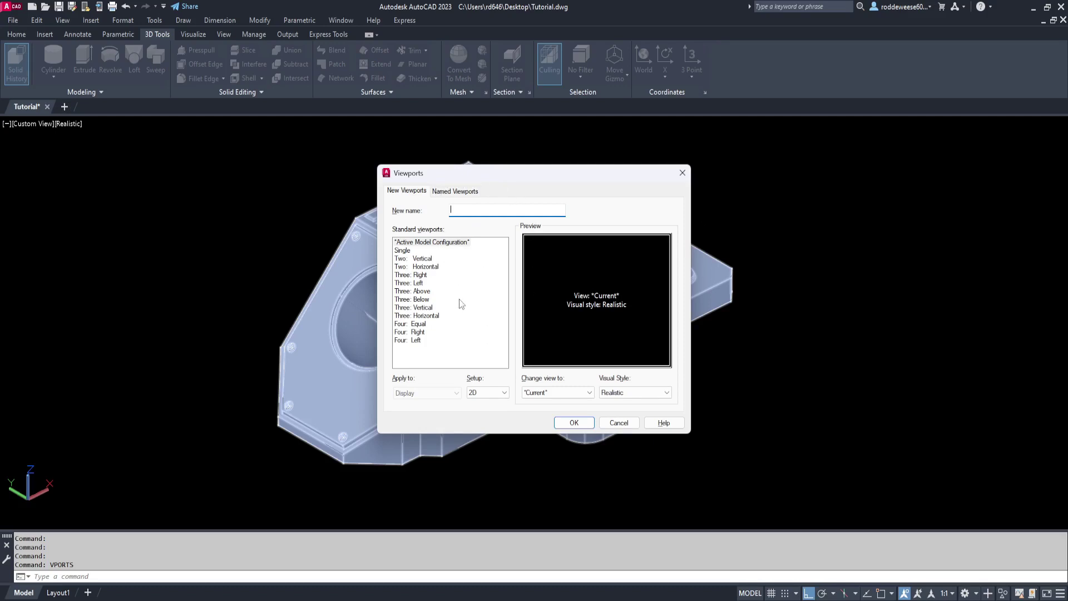
pyautogui.click(434, 259)
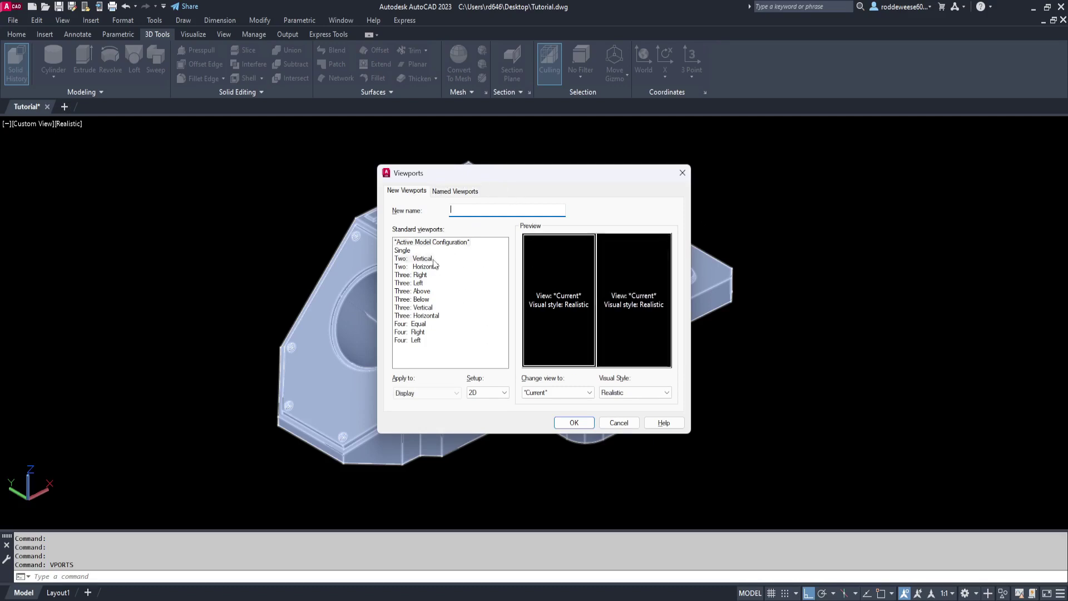
pyautogui.click(426, 266)
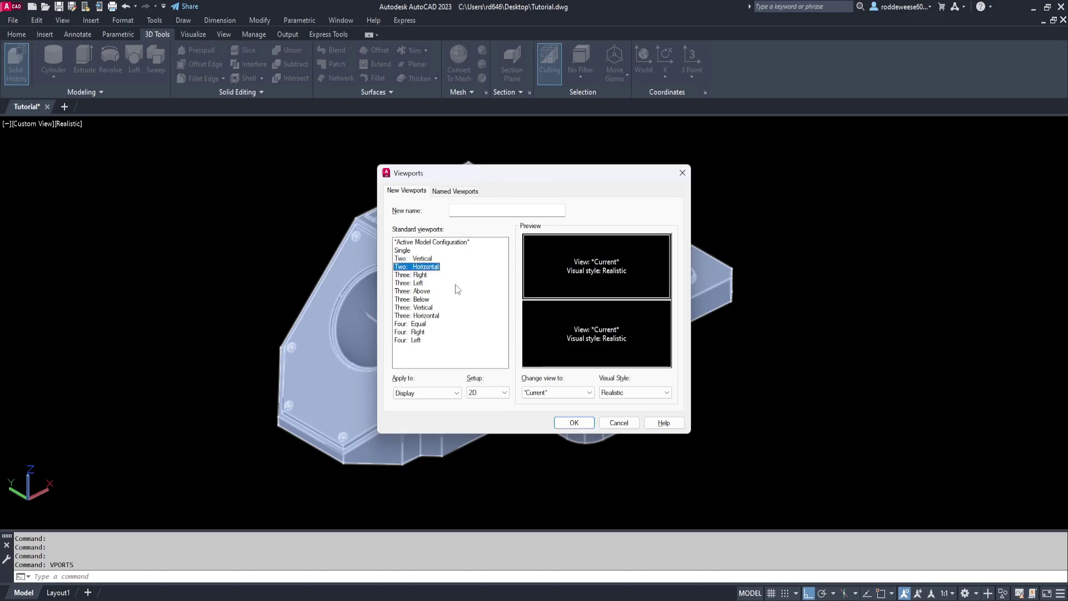
pyautogui.click(427, 291)
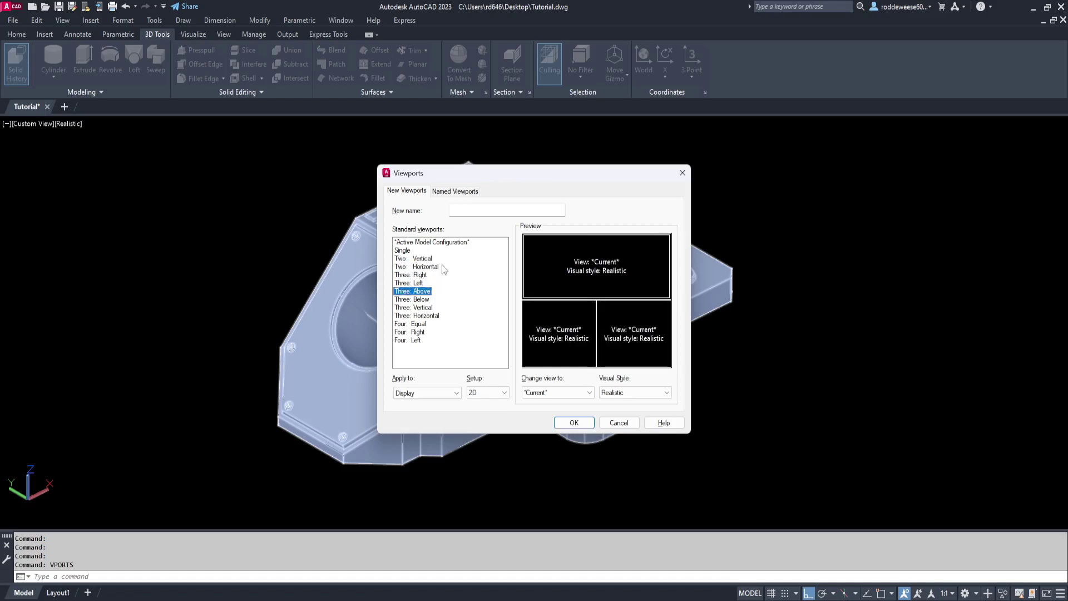
pyautogui.click(421, 307)
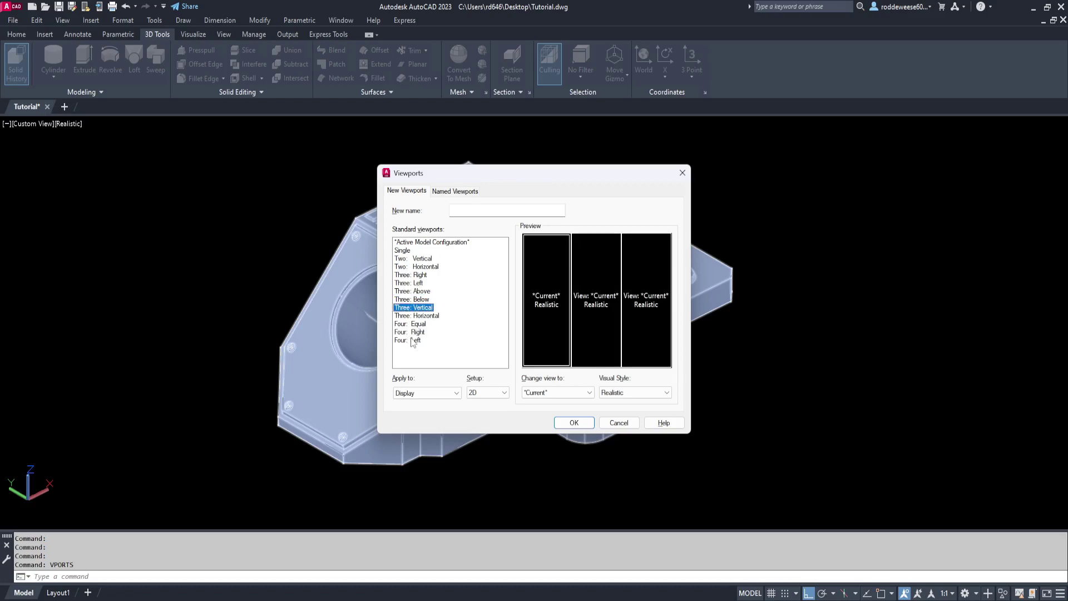
pyautogui.click(421, 324)
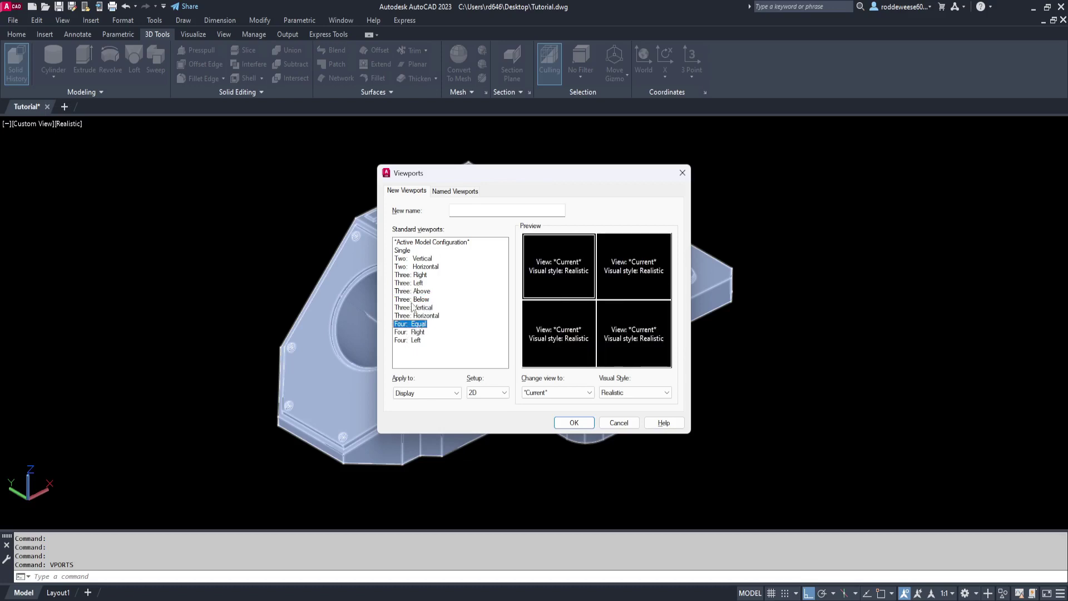
pyautogui.click(420, 332)
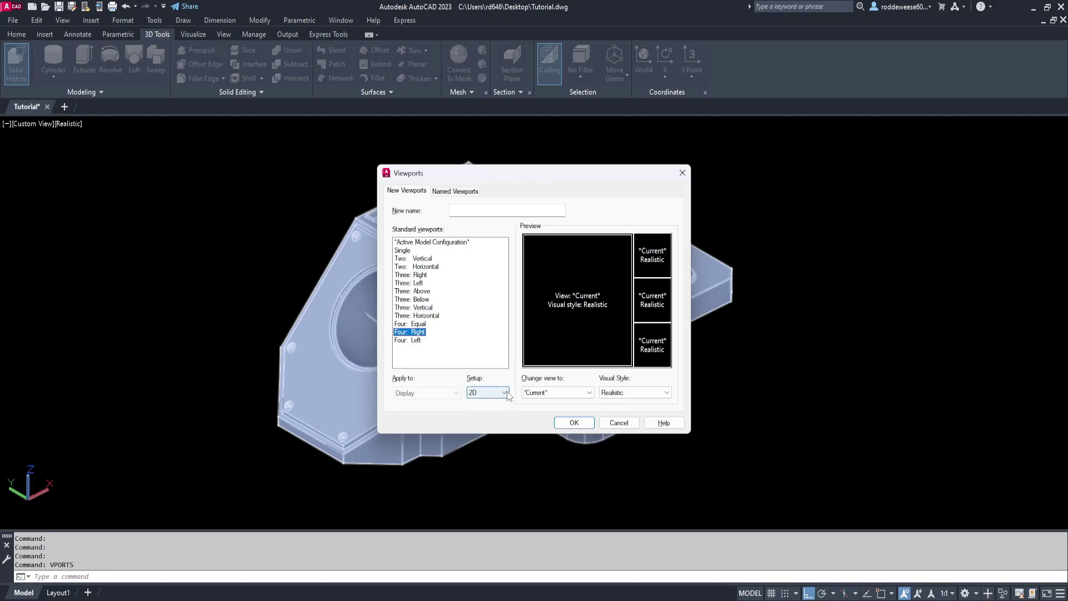
pyautogui.click(507, 396)
# - Set the Four: Right layout to 3D, keep Front view and Realistic style, and apply
pyautogui.click(487, 408)
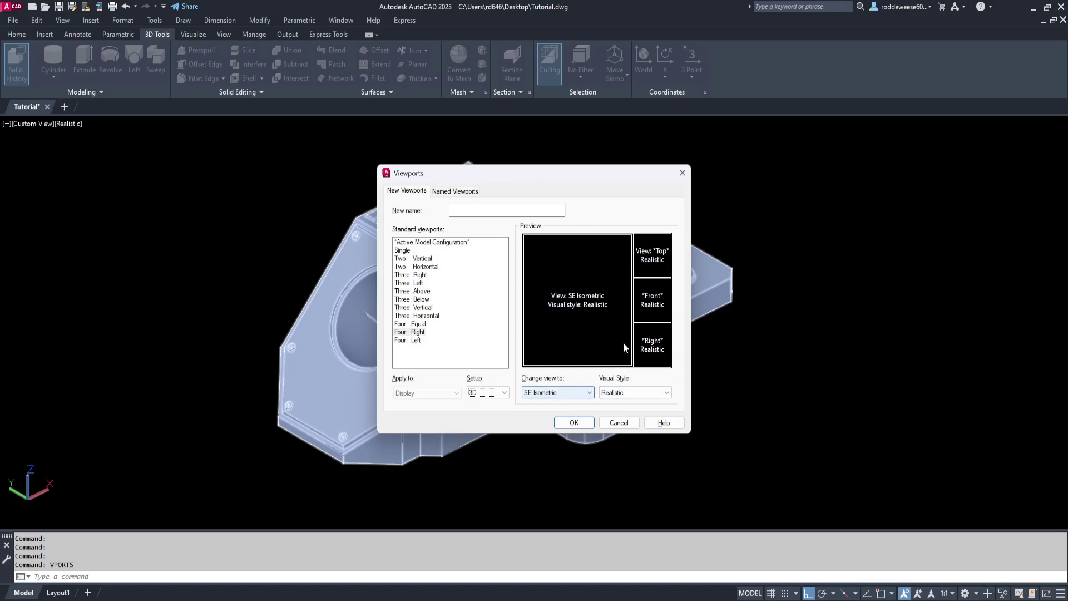
pyautogui.click(654, 274)
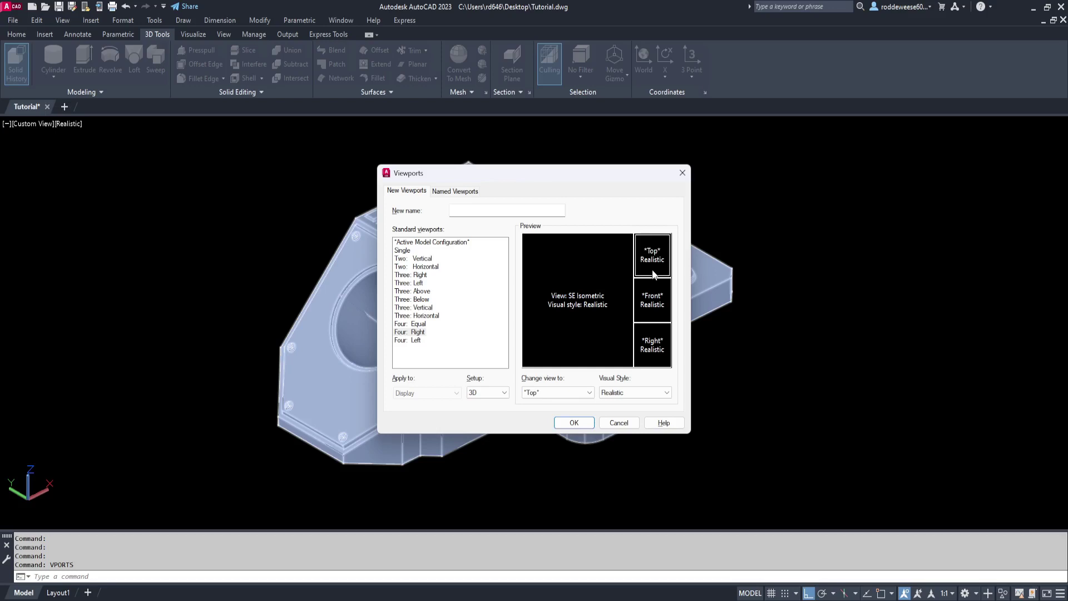
pyautogui.click(662, 316)
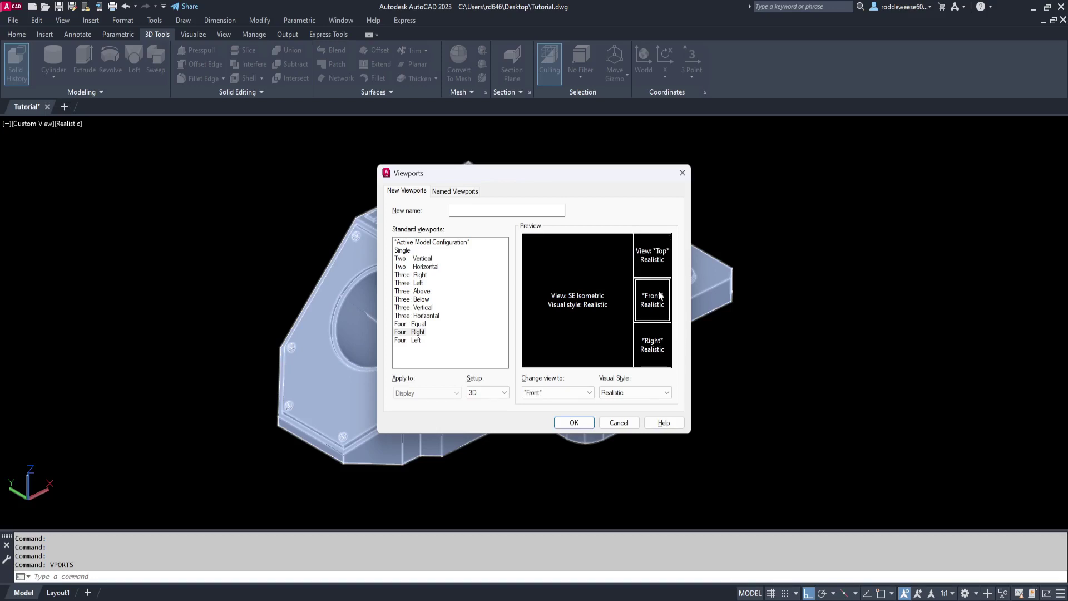
pyautogui.click(589, 393)
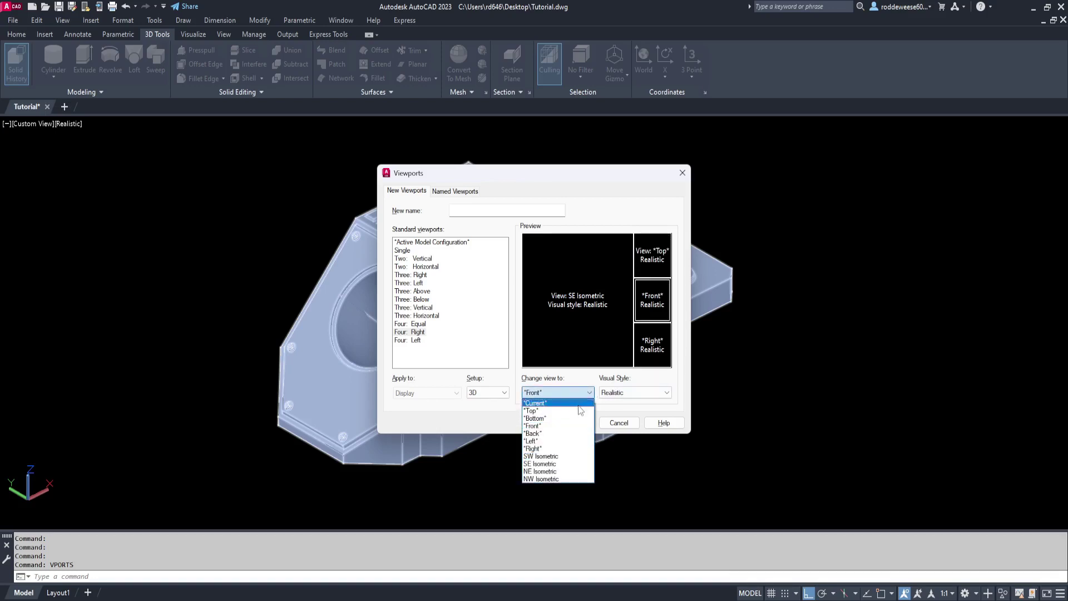
pyautogui.click(597, 374)
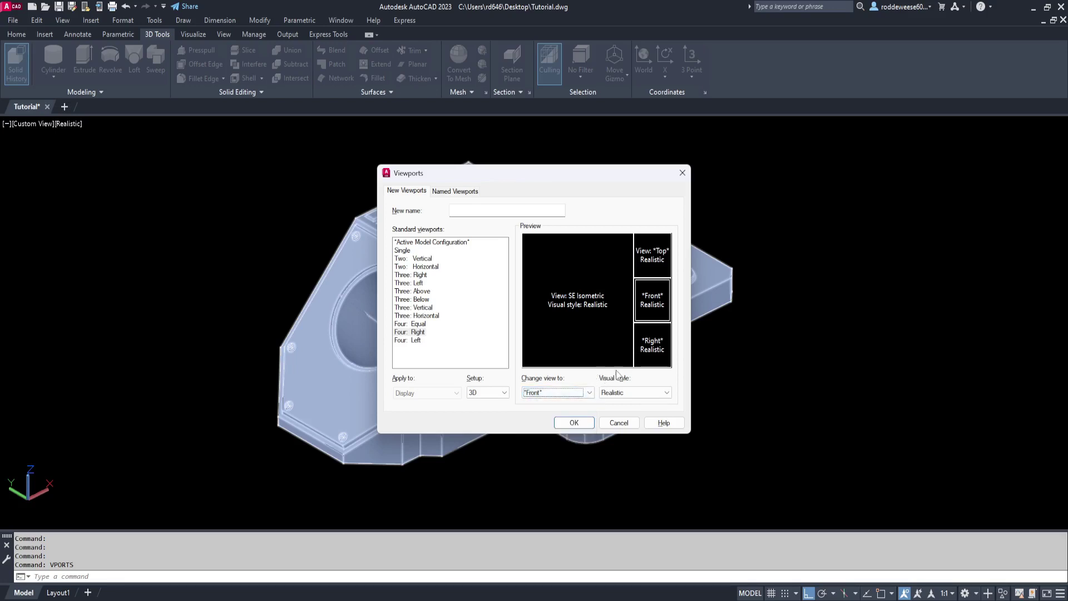
pyautogui.click(668, 393)
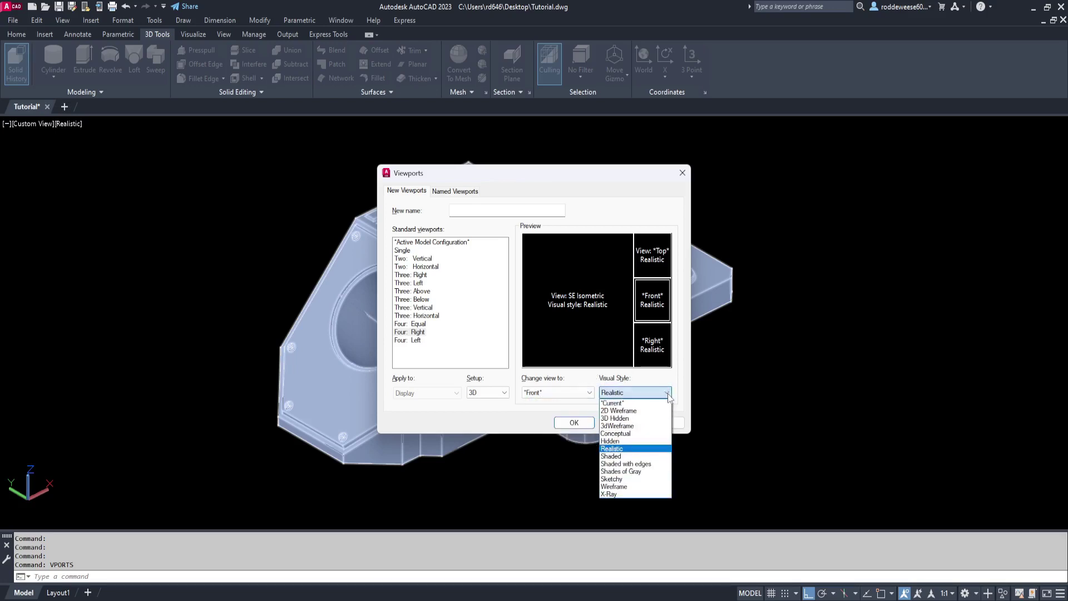
pyautogui.click(668, 395)
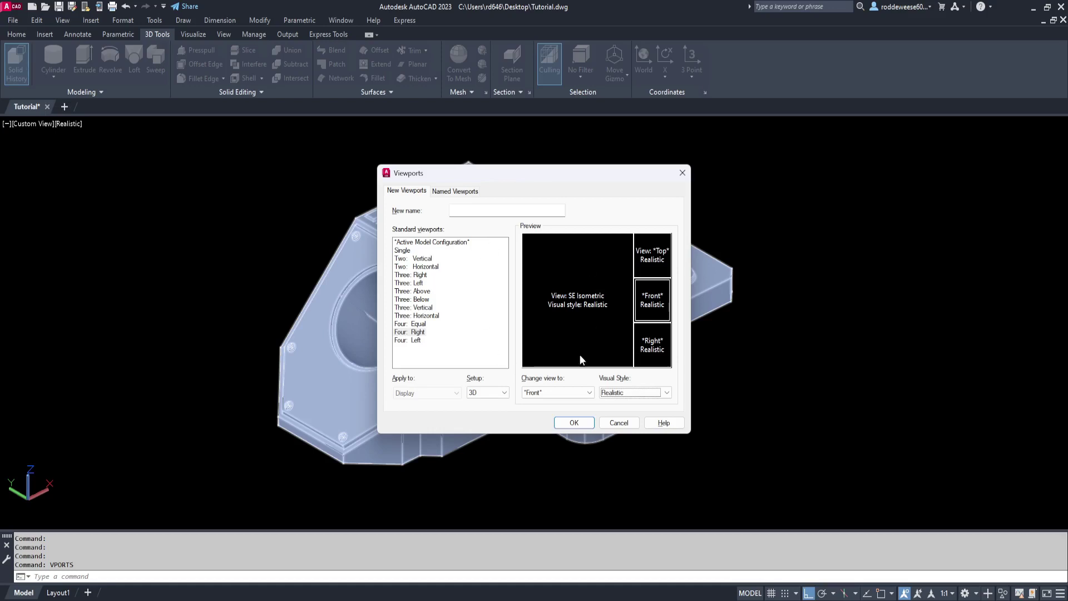
pyautogui.click(574, 423)
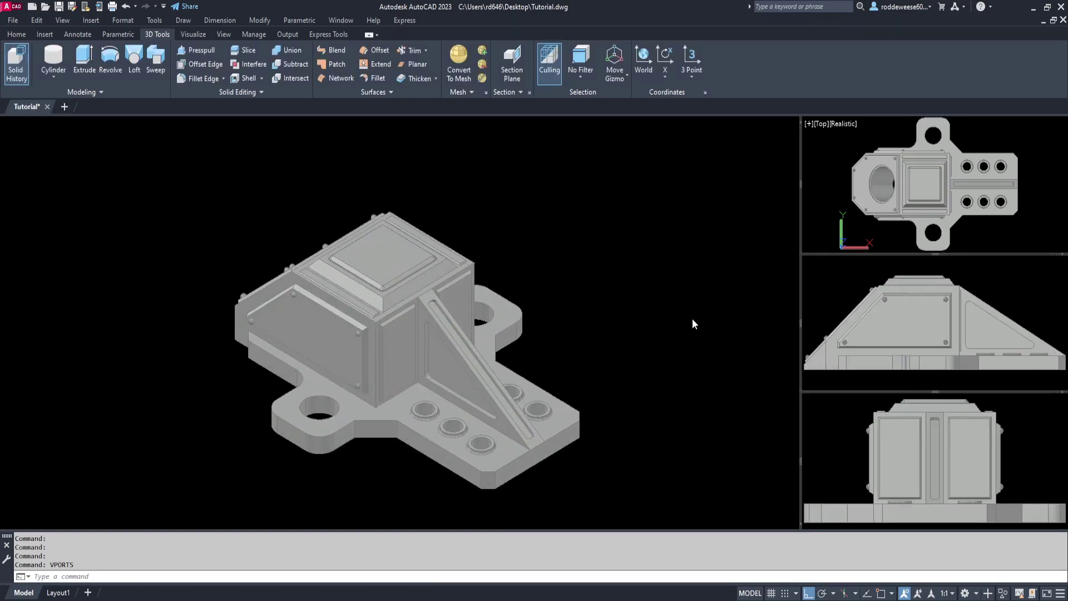
# - Orbit the large isometric view, then activate the Top, Front and Right views
pyautogui.click(660, 320)
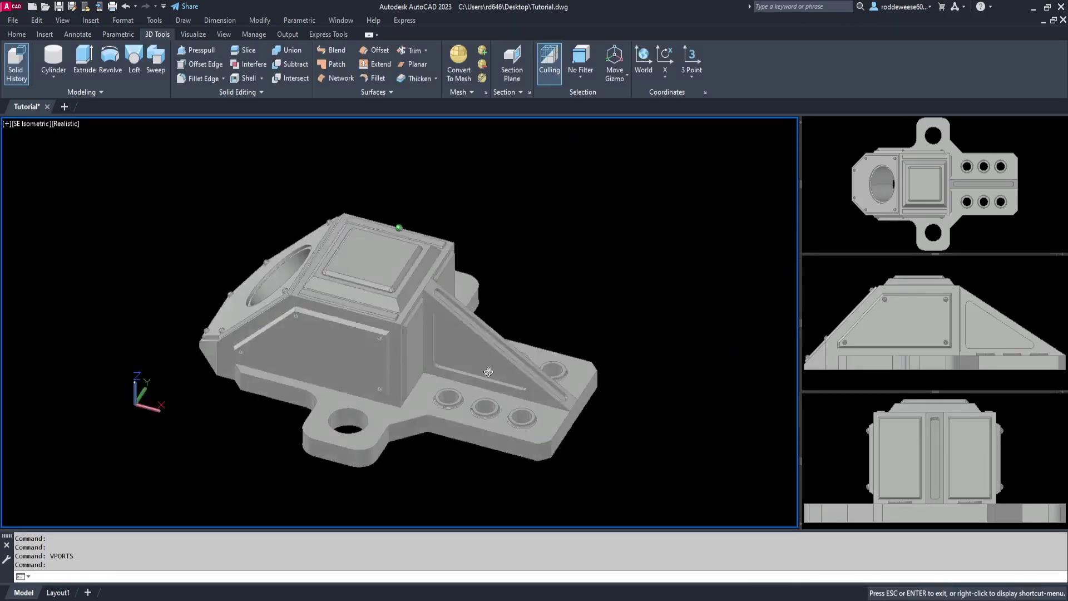
pyautogui.moveTo(632, 322)
pyautogui.keyDown('shift'); pyautogui.mouseDown(button='middle')
pyautogui.moveTo(568, 360)
pyautogui.moveTo(575, 354)
pyautogui.mouseUp(button='middle'); pyautogui.keyUp('shift')
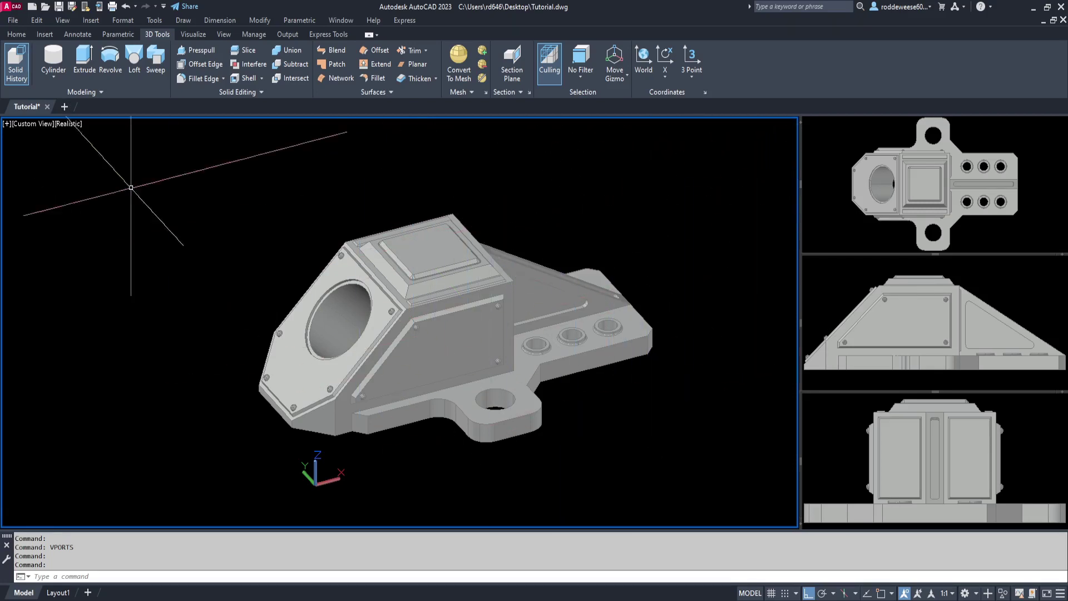
pyautogui.click(835, 190)
pyautogui.click(833, 289)
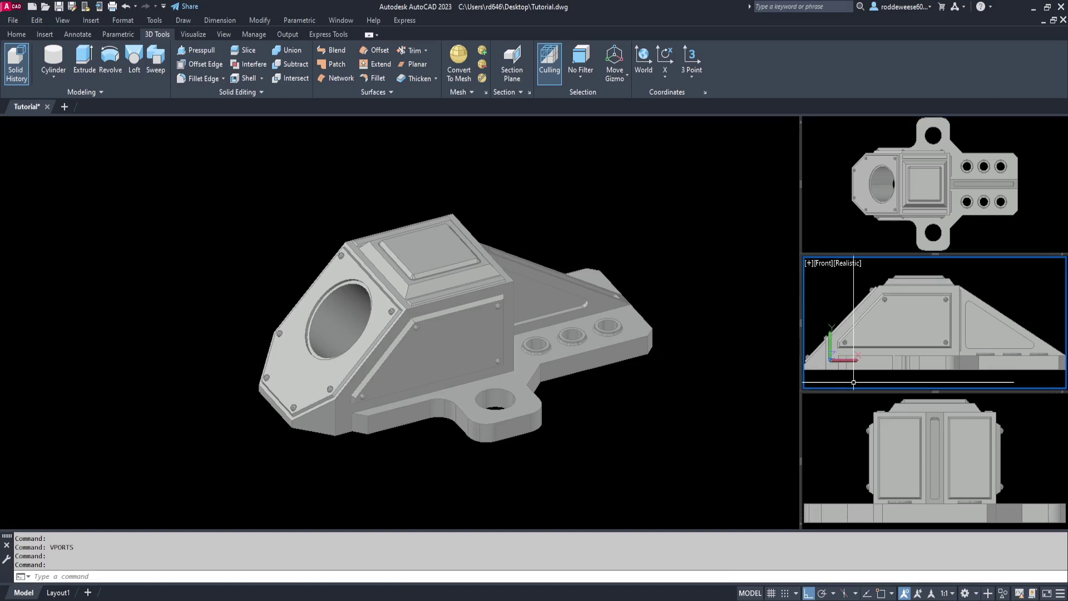
pyautogui.click(839, 422)
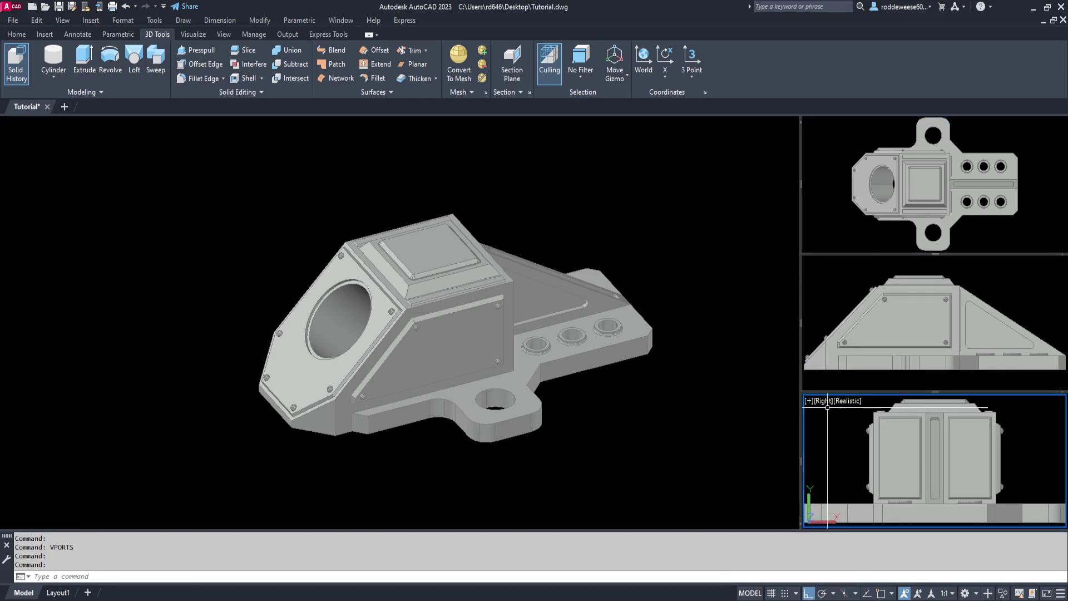
# - Check the Right view's view and Realistic style menus unchanged, then return to Custom View
pyautogui.click(826, 404)
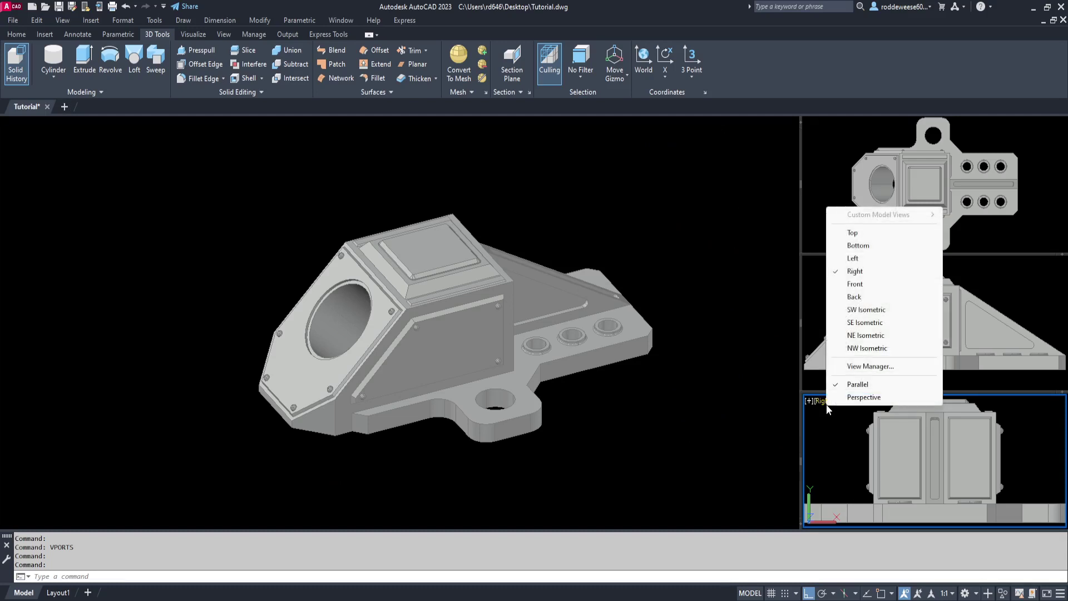
pyautogui.click(838, 440)
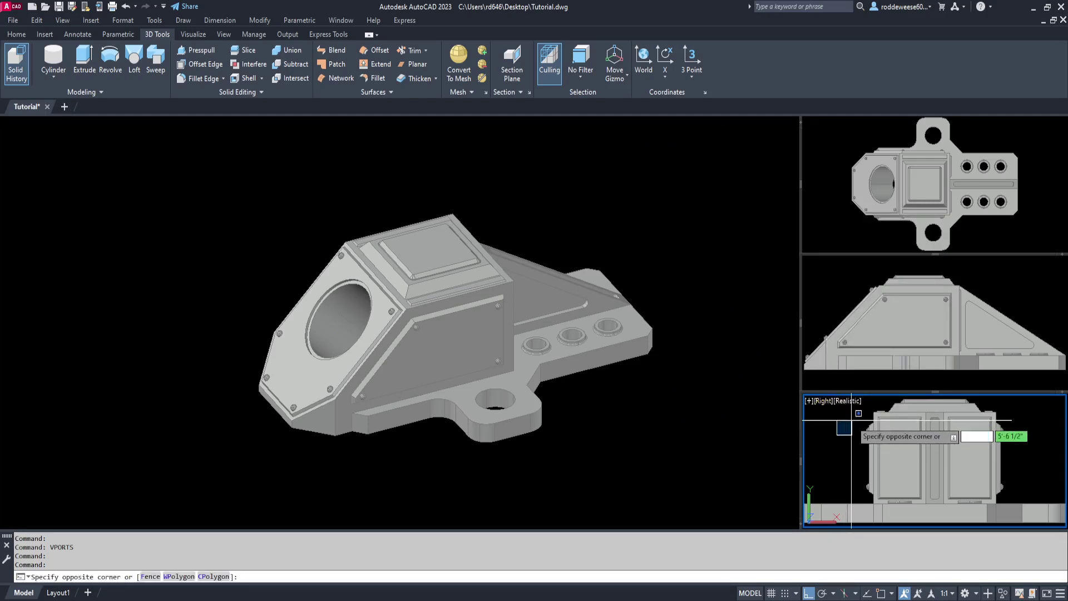
pyautogui.press('Escape')
pyautogui.click(854, 406)
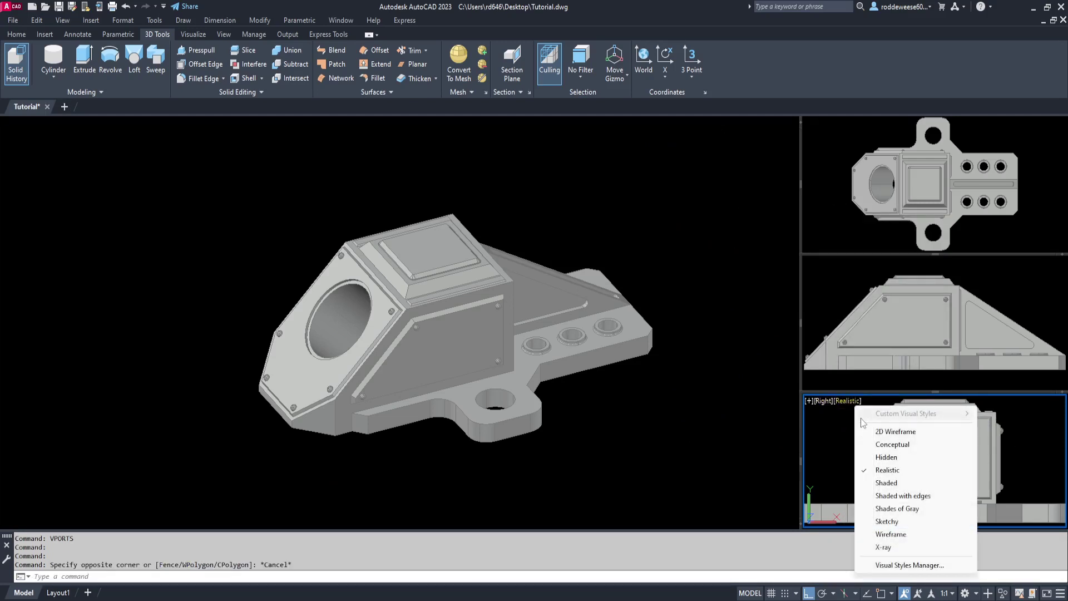
pyautogui.press('Escape')
pyautogui.click(826, 304)
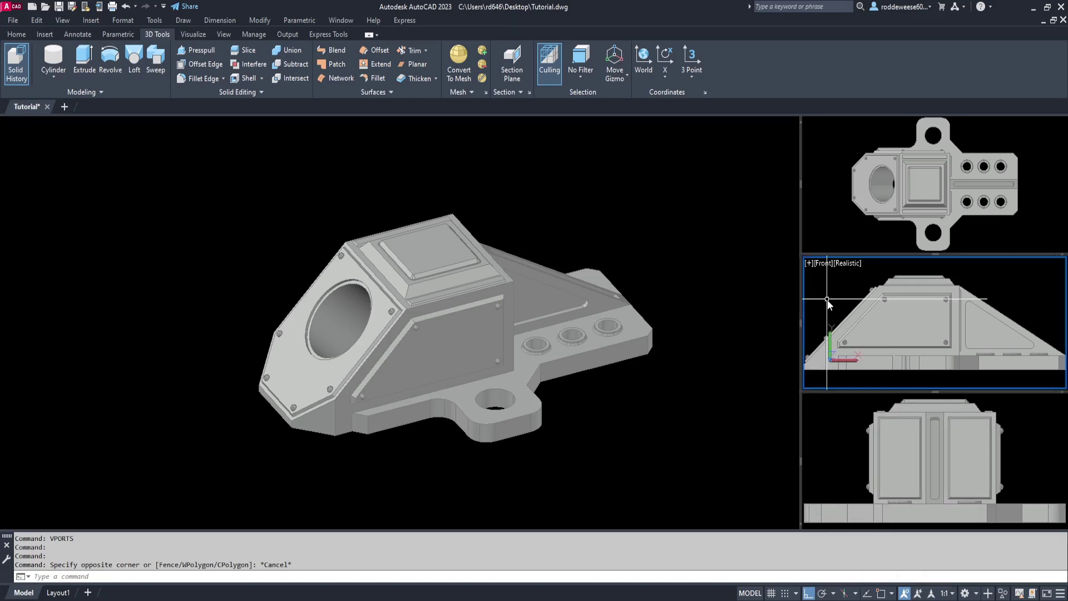
pyautogui.click(743, 312)
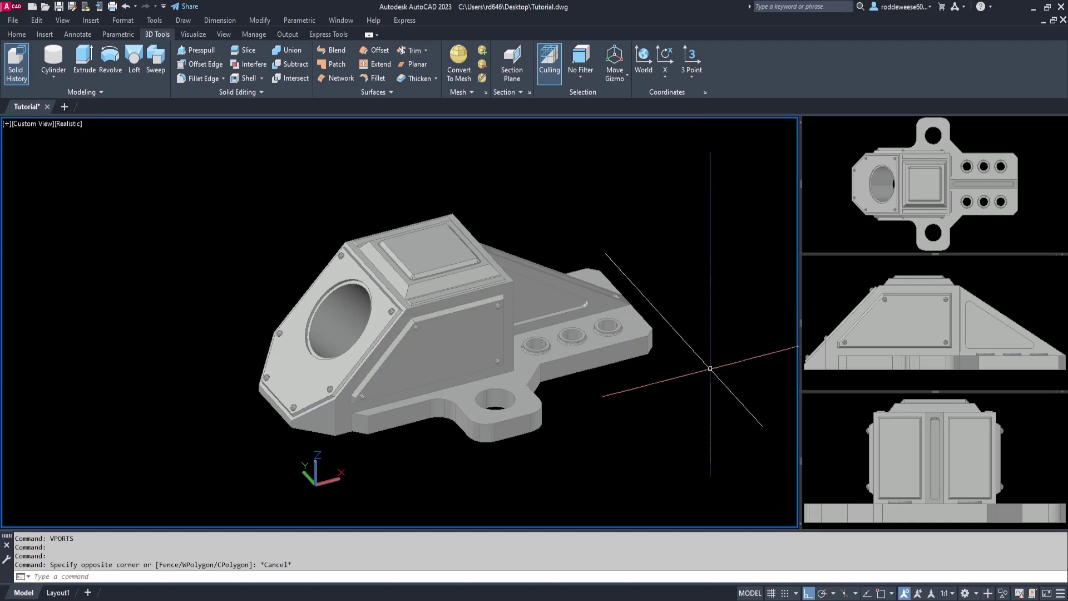
# - Orbit the Custom View to a frontal angle and zoom out the Right, Front and Top views
pyautogui.moveTo(656, 317)
pyautogui.keyDown('shift'); pyautogui.mouseDown(button='middle')
pyautogui.moveTo(552, 322)
pyautogui.moveTo(615, 334)
pyautogui.moveTo(600, 358)
pyautogui.mouseUp(button='middle'); pyautogui.keyUp('shift')
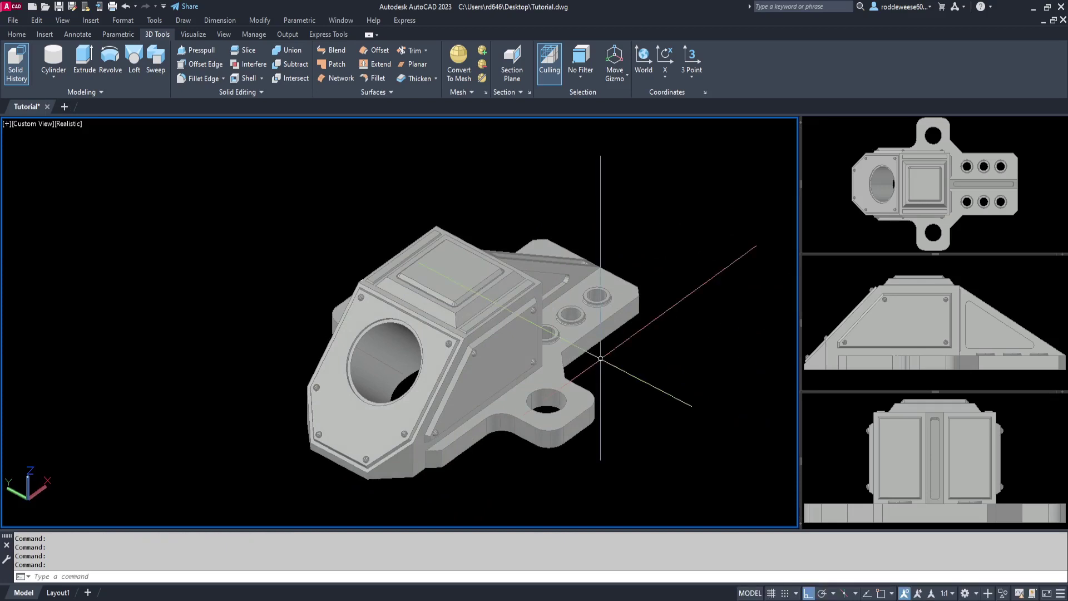
pyautogui.moveTo(600, 359)
pyautogui.keyDown('shift'); pyautogui.mouseDown(button='middle')
pyautogui.moveTo(609, 358)
pyautogui.moveTo(584, 317)
pyautogui.mouseUp(button='middle'); pyautogui.keyUp('shift')
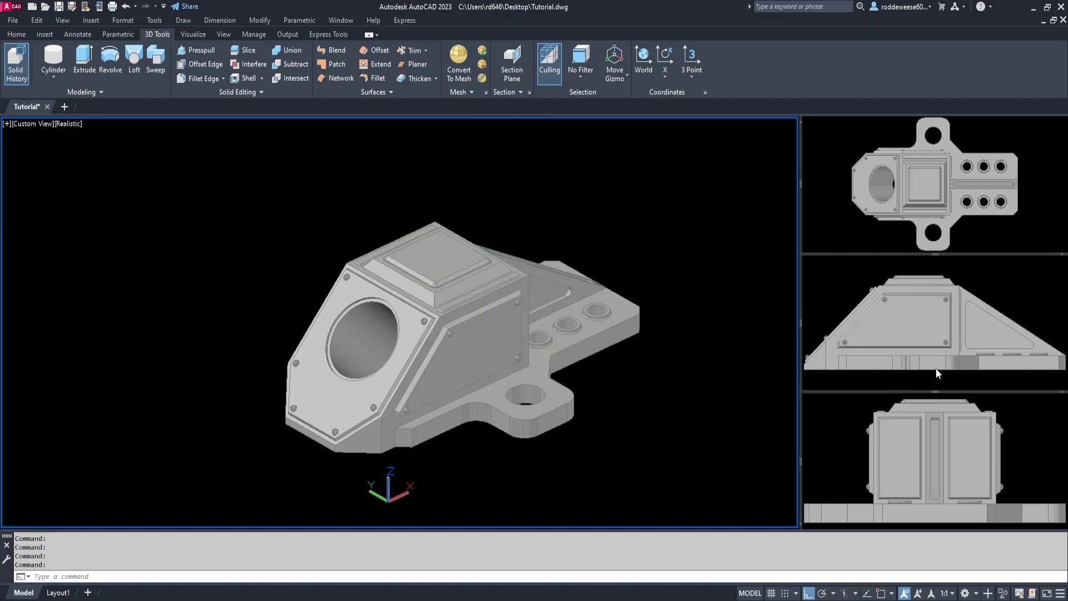
pyautogui.click(927, 421)
pyautogui.scroll(-1, 928, 434)
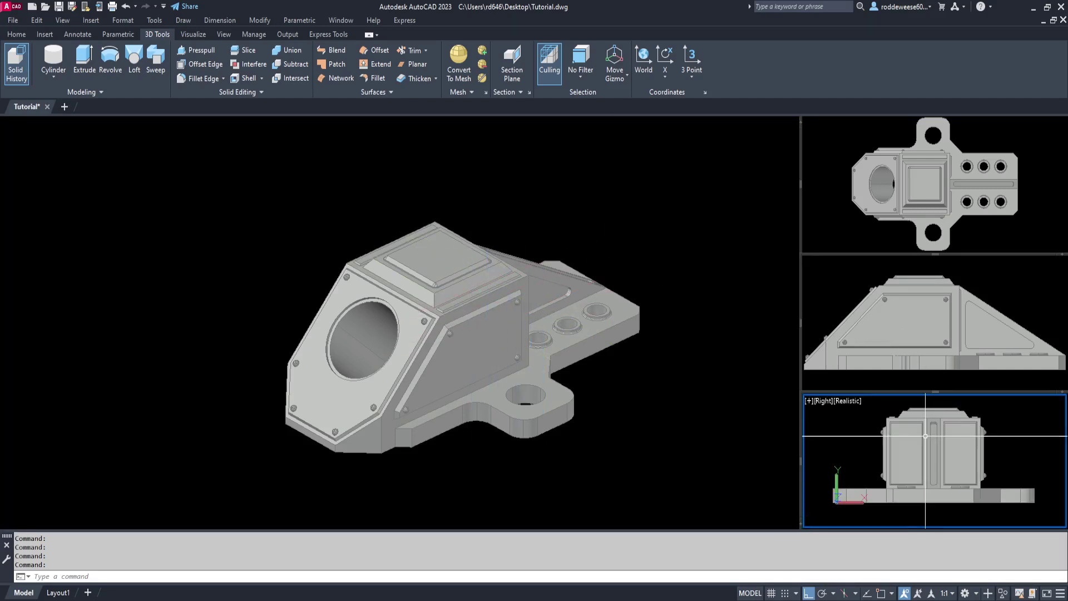
pyautogui.scroll(-1, 928, 443)
pyautogui.scroll(-1, 929, 446)
pyautogui.click(931, 338)
pyautogui.scroll(-1, 931, 335)
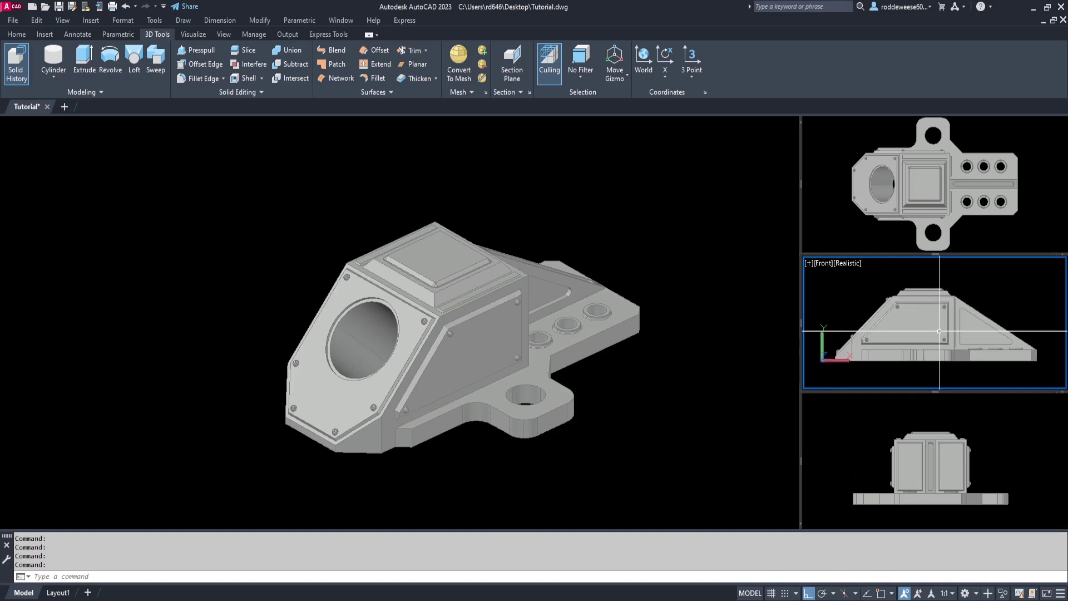
pyautogui.scroll(-1, 931, 334)
pyautogui.scroll(-1, 932, 335)
pyautogui.click(931, 185)
pyautogui.scroll(-1, 932, 186)
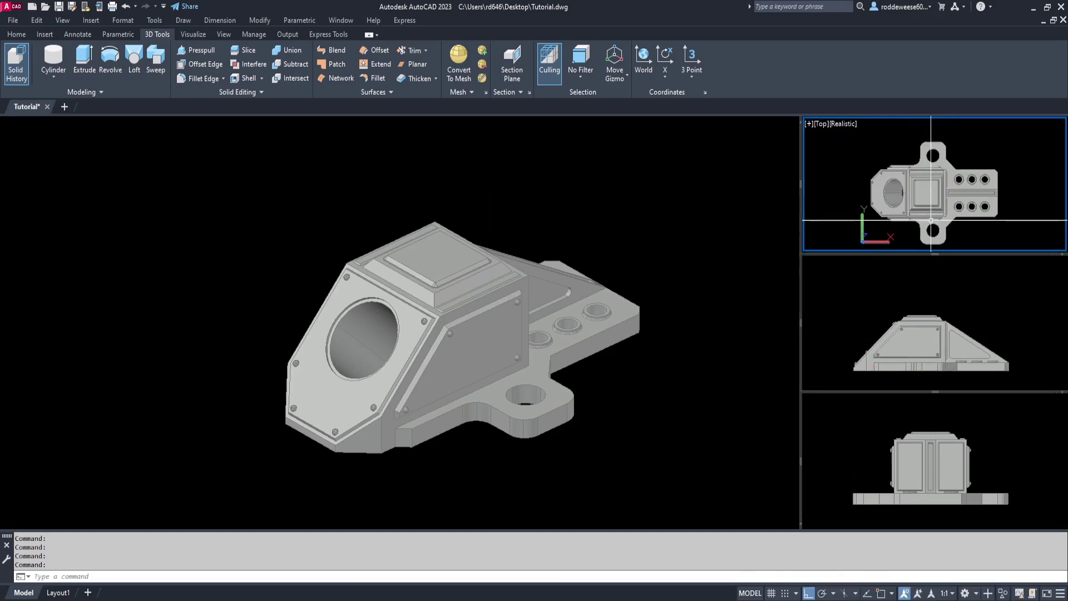
pyautogui.scroll(-1, 932, 185)
pyautogui.scroll(-1, 932, 186)
pyautogui.click(493, 192)
pyautogui.scroll(1, 384, 200)
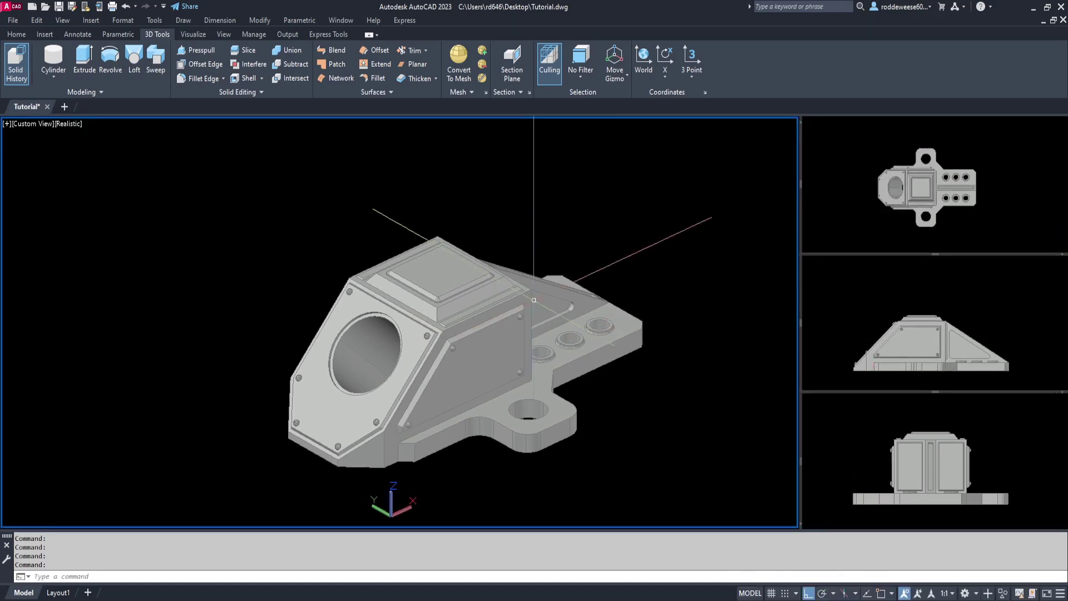
pyautogui.scroll(1, 359, 193)
pyautogui.scroll(1, 464, 270)
# - Start a solid cylinder with object snap on, using Mid Between 2 Points for its centre
pyautogui.middleClick(464, 270)
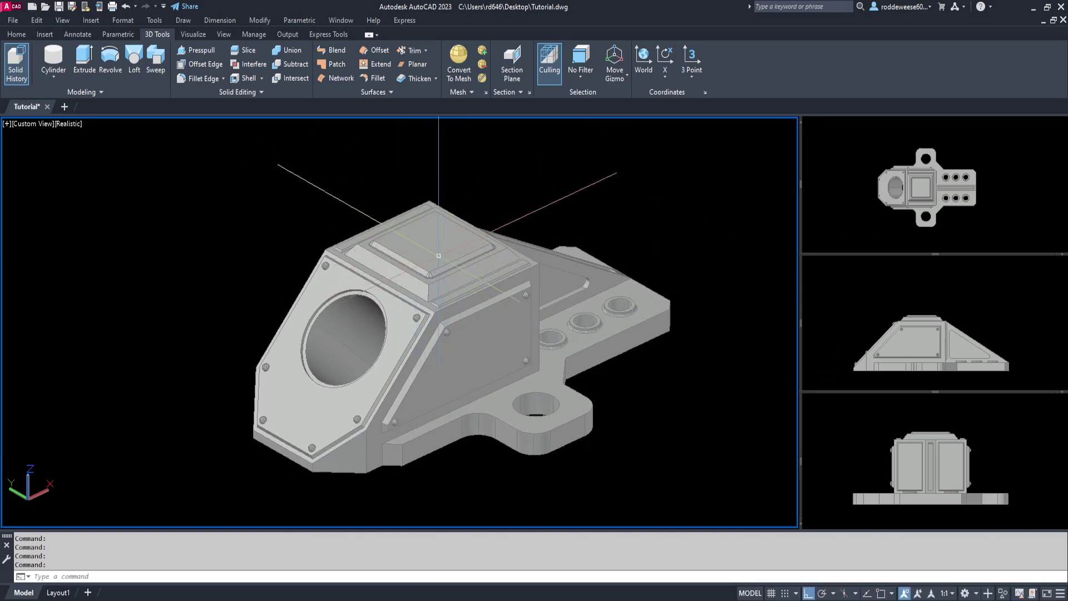
pyautogui.click(60, 58)
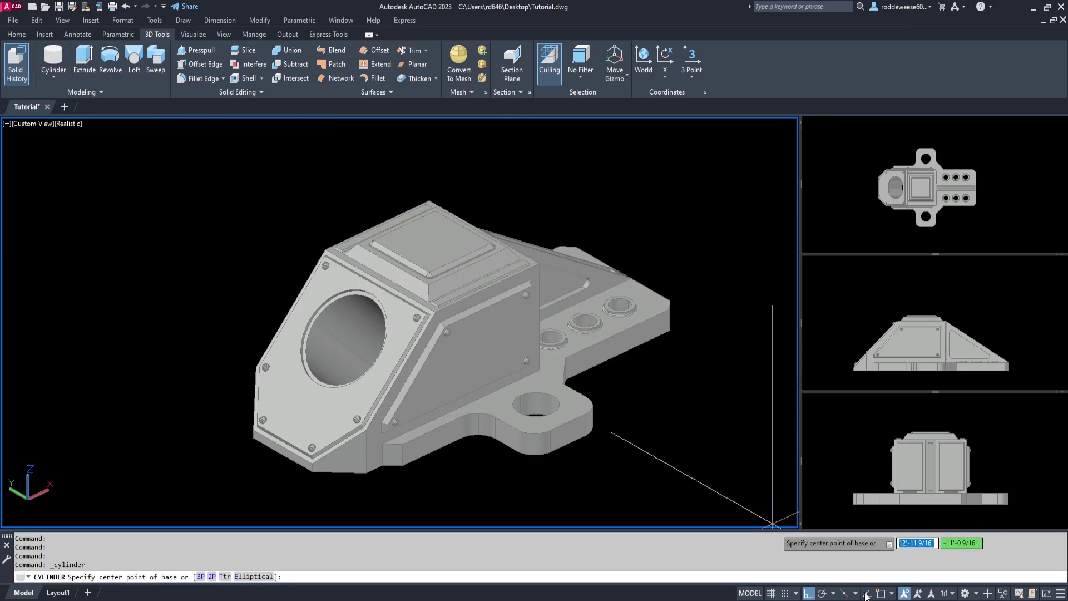
pyautogui.click(881, 593)
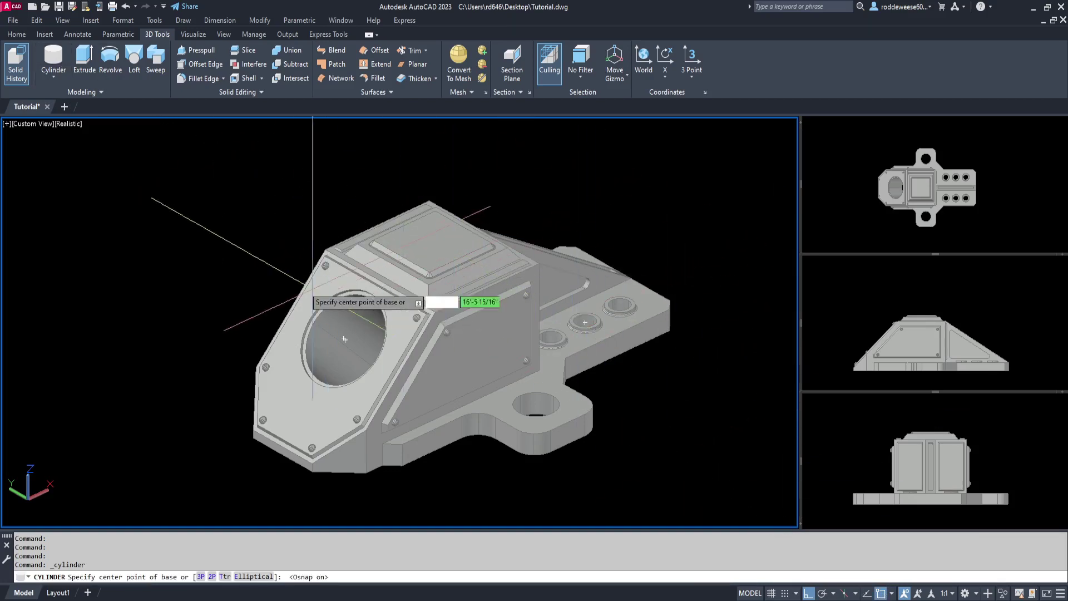
pyautogui.keyDown('shift'); pyautogui.rightClick(288, 271); pyautogui.keyUp('shift')
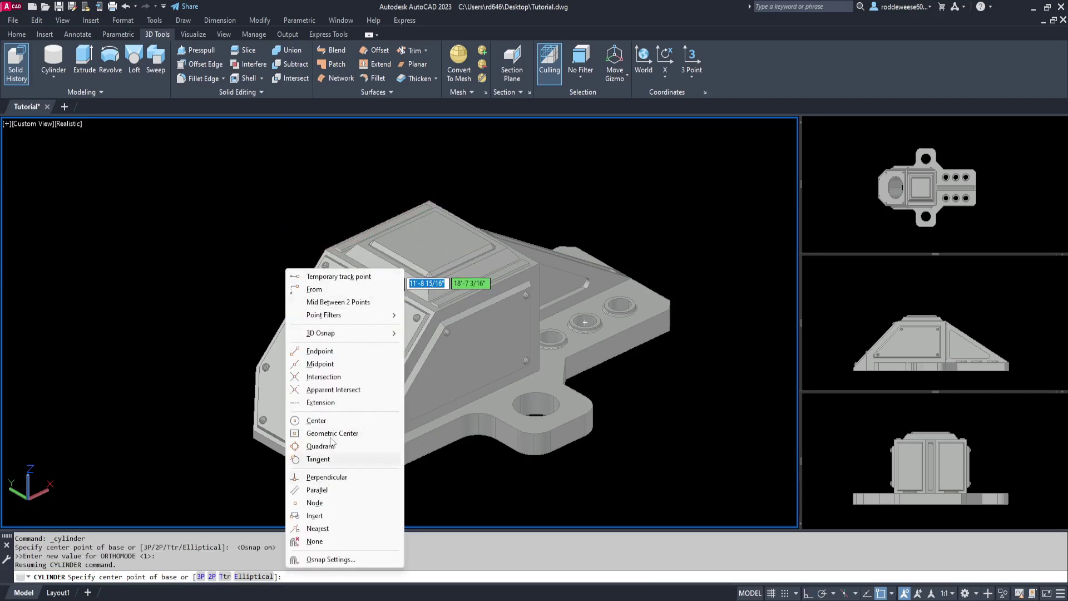
pyautogui.click(347, 304)
pyautogui.scroll(2, 350, 307)
pyautogui.scroll(2, 354, 309)
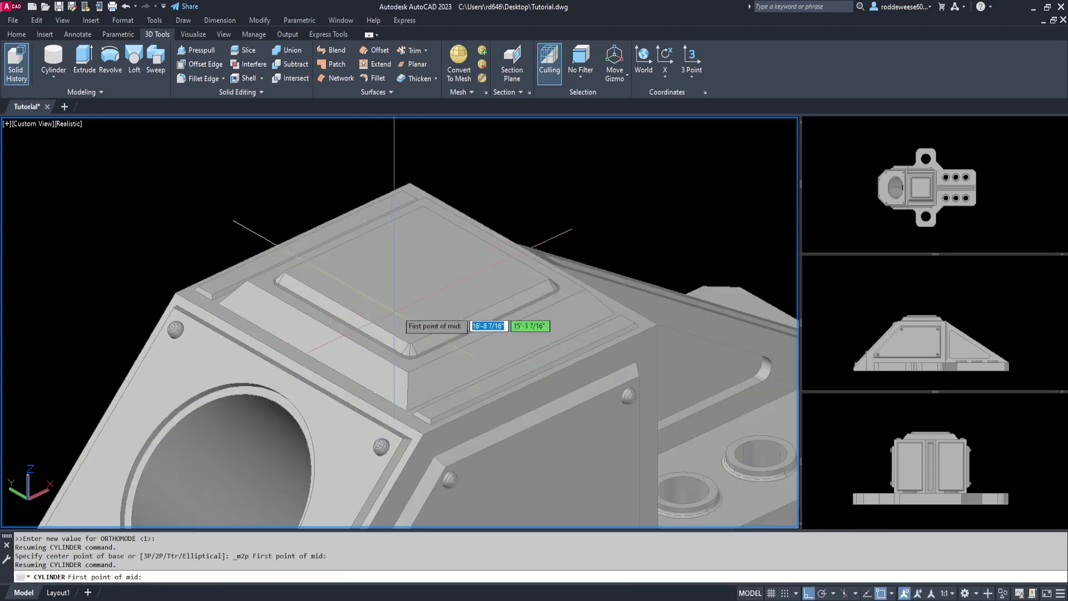
# - Centre the cylinder between opposite corners of the square pad and set its base radius
pyautogui.click(353, 315)
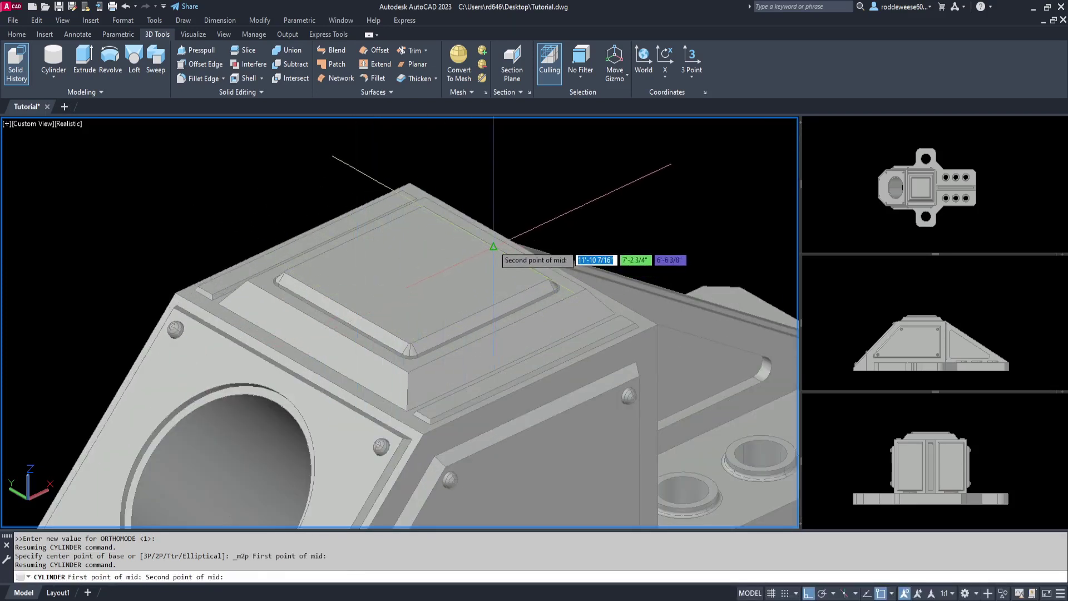
pyautogui.keyDown('shift'); pyautogui.moveTo(507, 250); pyautogui.dragTo(442, 326, button='middle'); pyautogui.keyUp('shift')
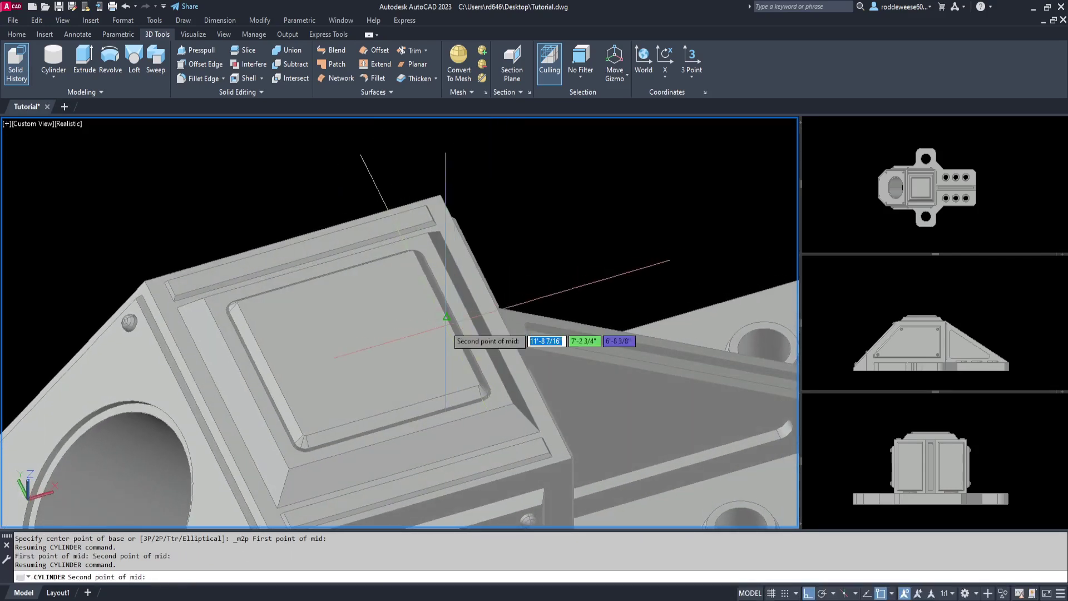
pyautogui.click(429, 331)
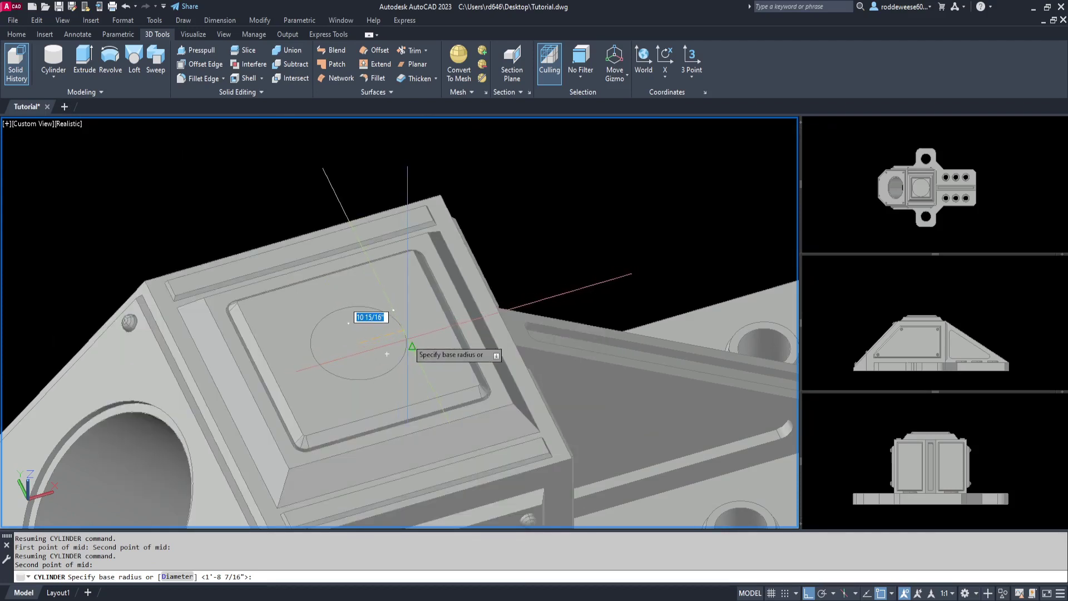
pyautogui.press('F3')
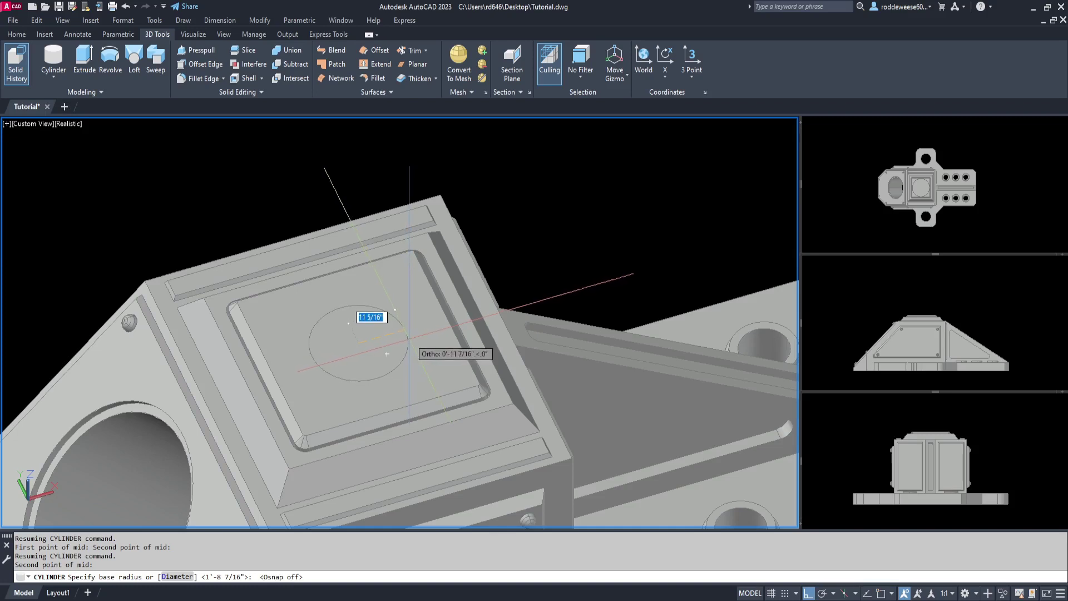
pyautogui.click(386, 354)
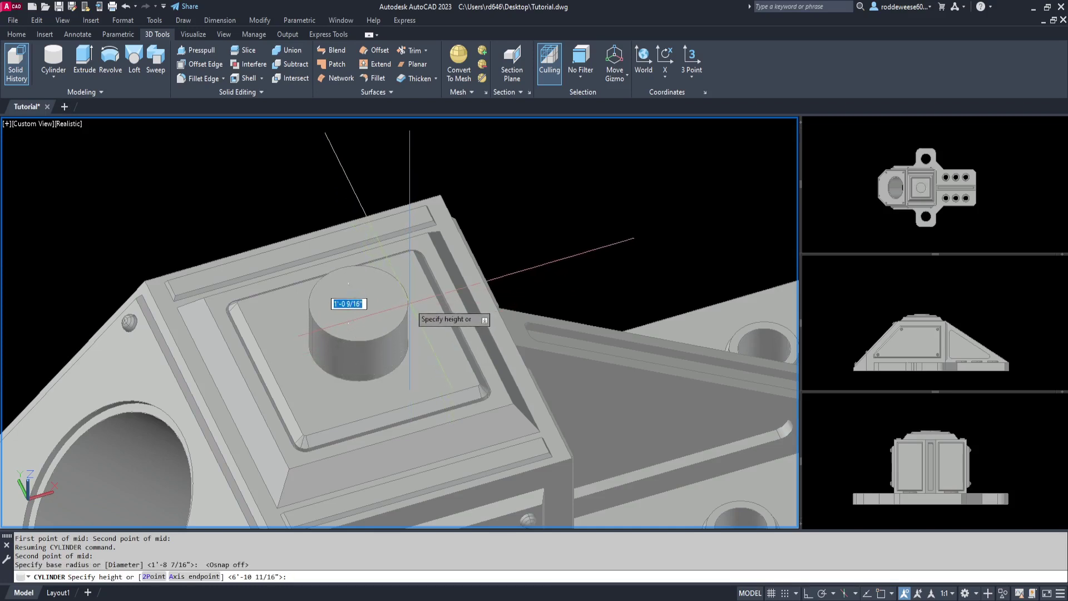
# - Cycle through the Front and Right views, then orbit and pan the Custom View onto the cylinder
pyautogui.click(922, 308)
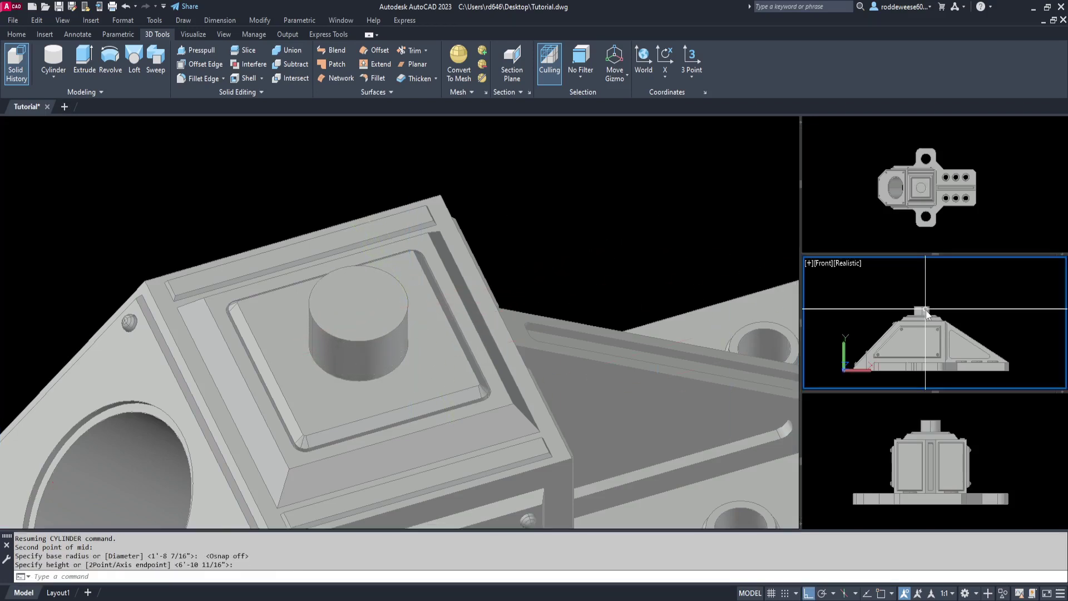
pyautogui.click(935, 433)
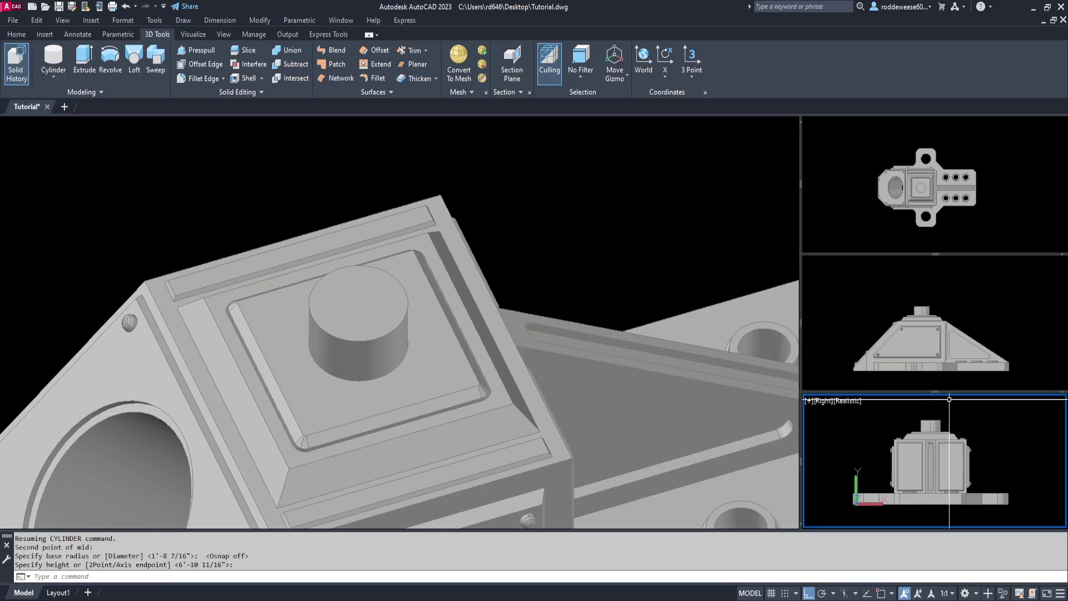
pyautogui.click(929, 315)
pyautogui.click(749, 276)
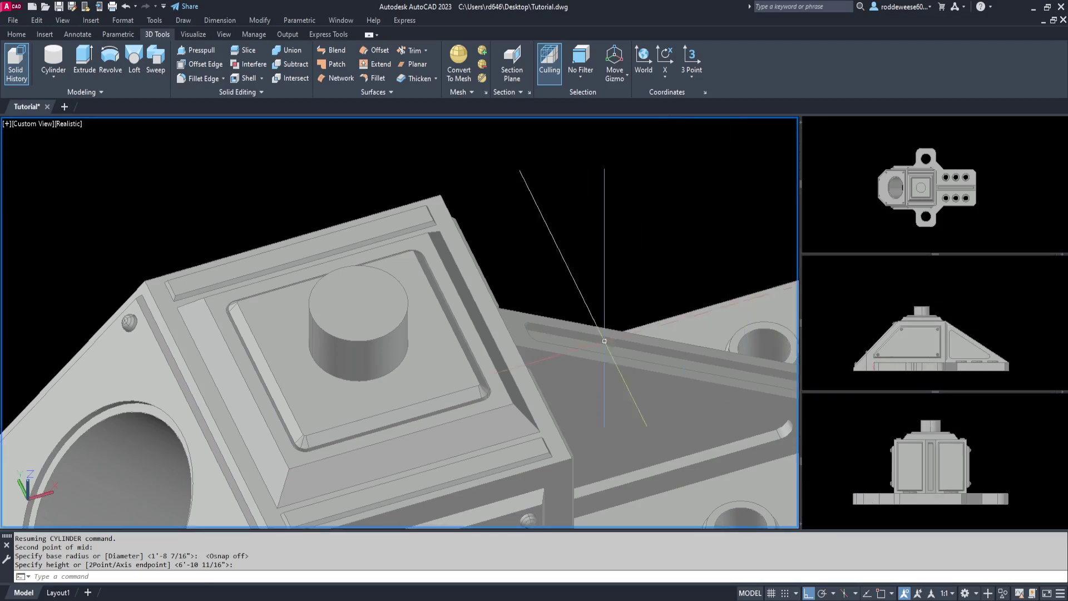
pyautogui.moveTo(610, 188)
pyautogui.keyDown('shift'); pyautogui.mouseDown(button='middle')
pyautogui.moveTo(594, 347)
pyautogui.moveTo(579, 336)
pyautogui.mouseUp(button='middle'); pyautogui.keyUp('shift')
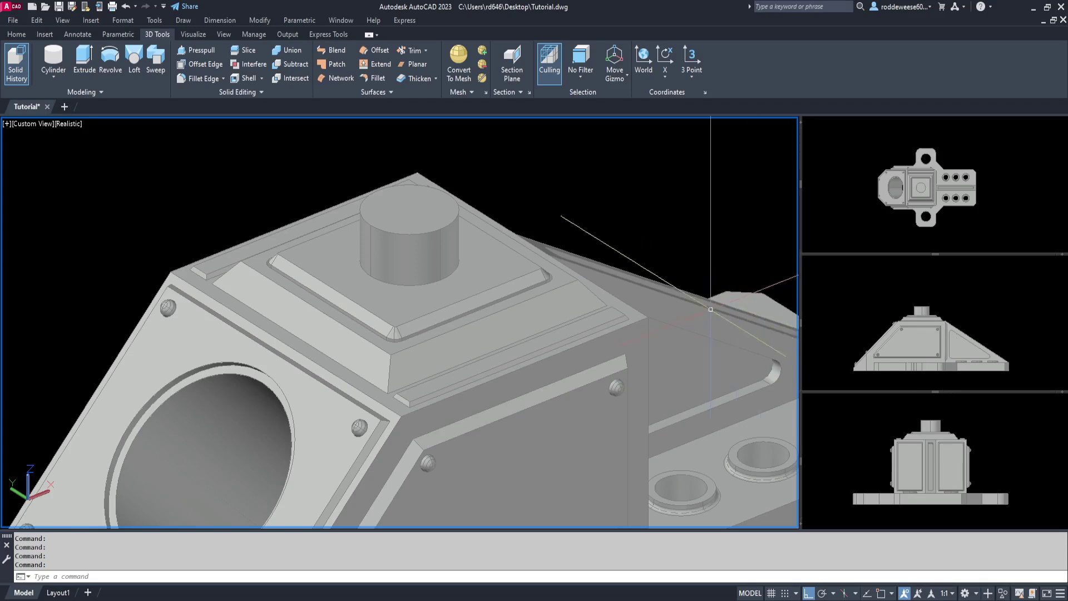
pyautogui.moveTo(657, 312); pyautogui.dragTo(648, 299, button='middle')
pyautogui.scroll(-1, 648, 298)
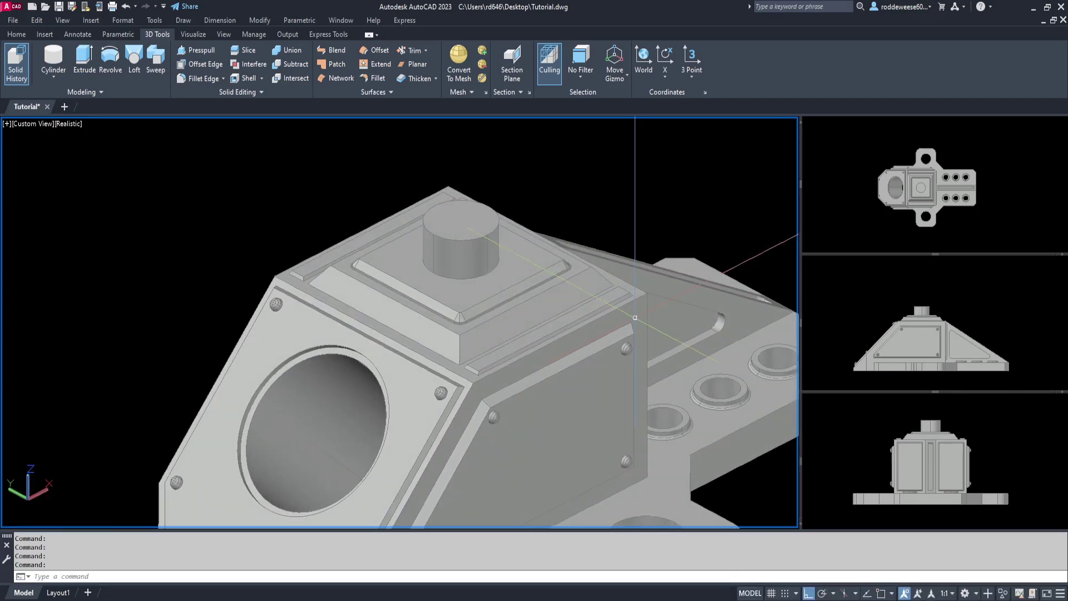
pyautogui.write('VP')
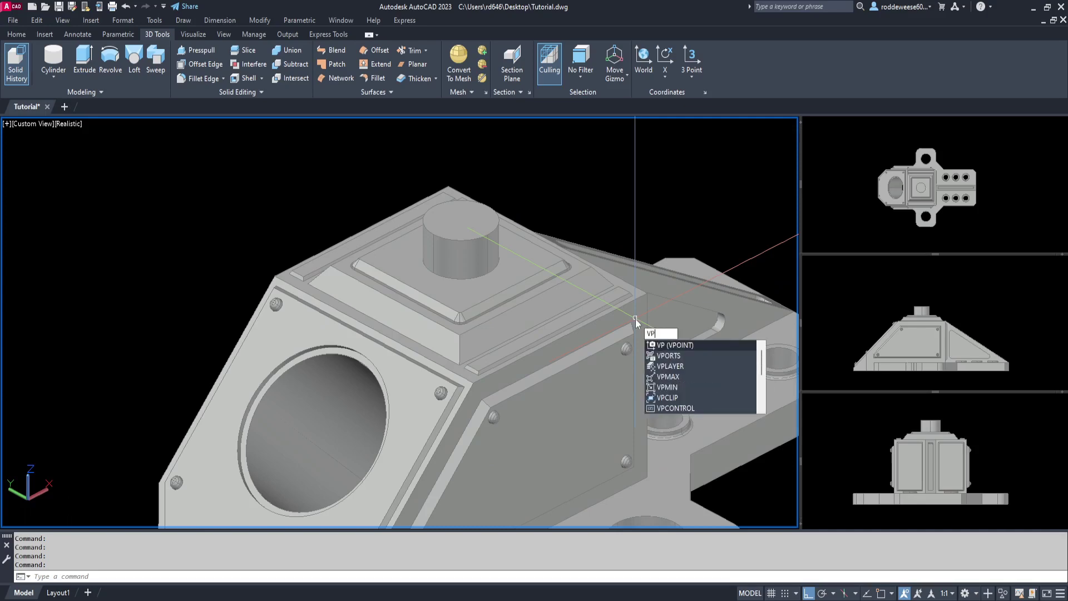
pyautogui.write('ORTS')
# - Apply the Single viewport layout in VPORTS and nudge the view down
pyautogui.press('Return')
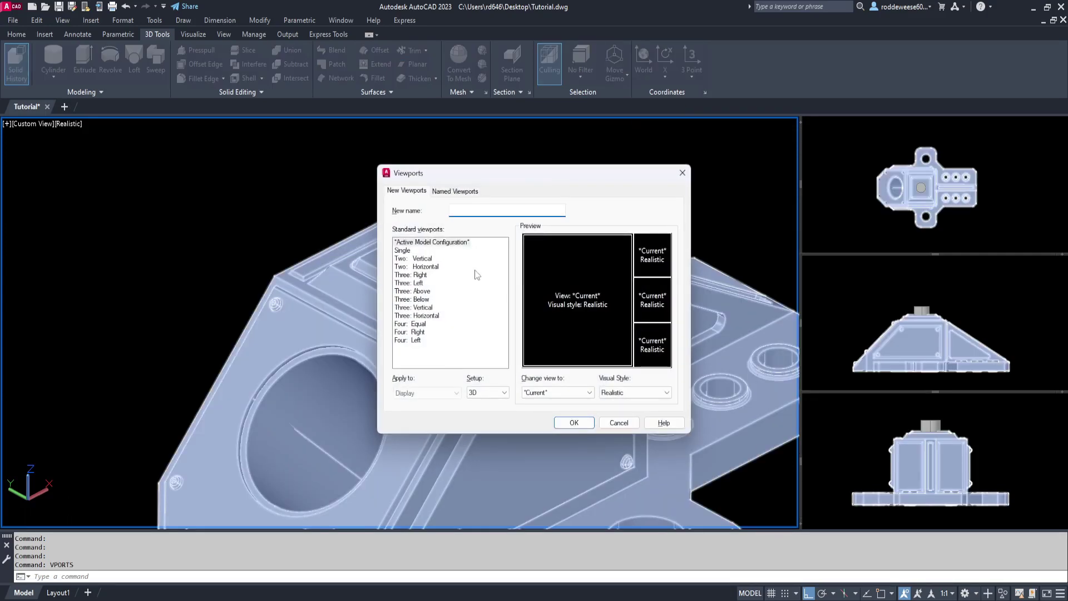
pyautogui.press('Tab')
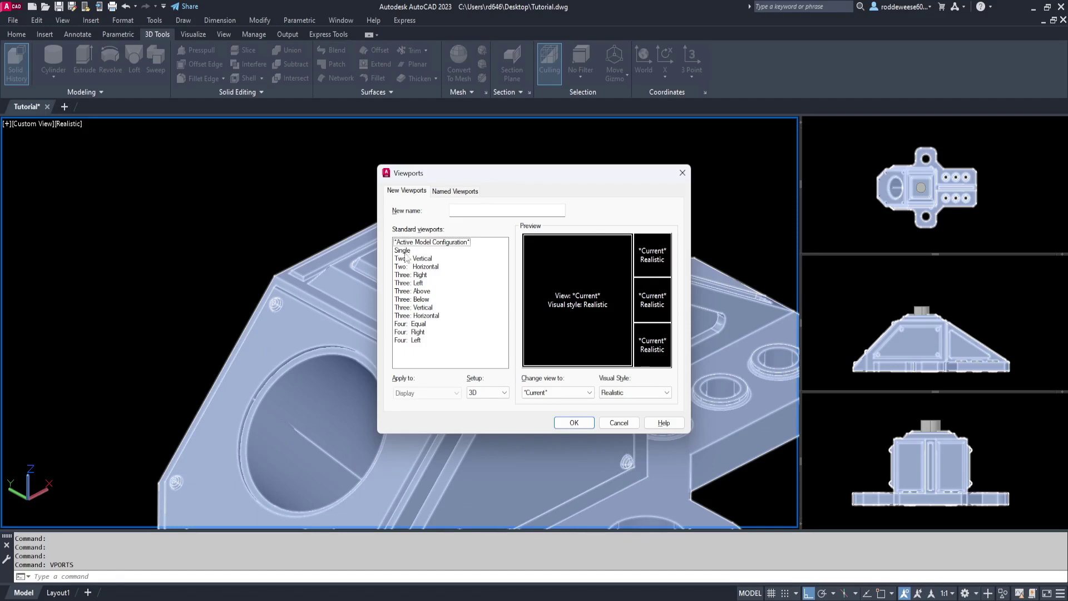
pyautogui.click(406, 259)
pyautogui.click(586, 425)
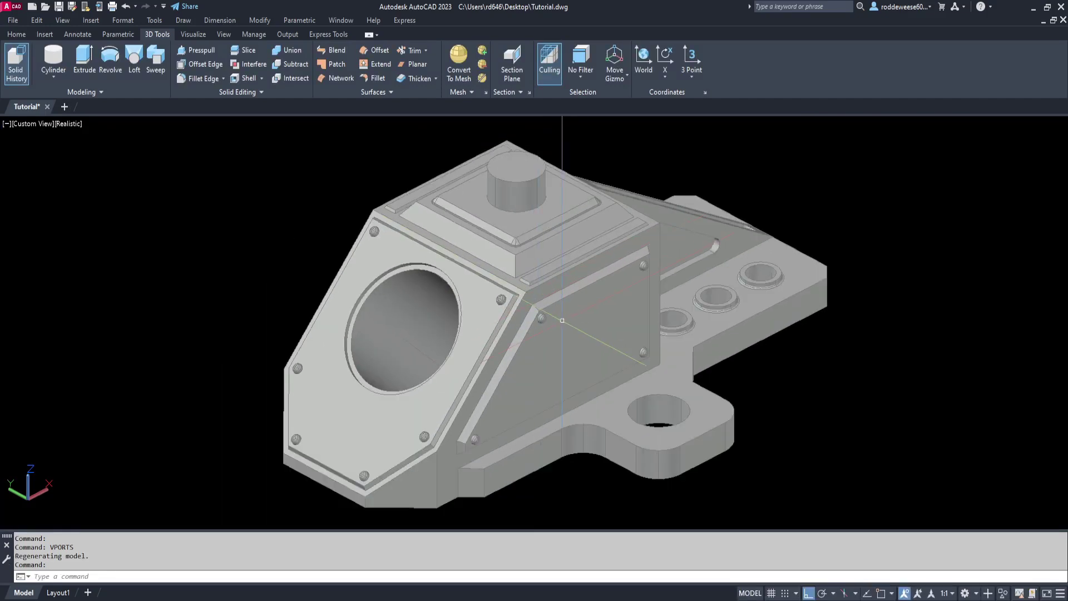
pyautogui.moveTo(561, 320); pyautogui.dragTo(569, 360, button='middle')
pyautogui.write('e')
# - Erase the cylinder standing on the square pad with ERASE
pyautogui.press('Return')
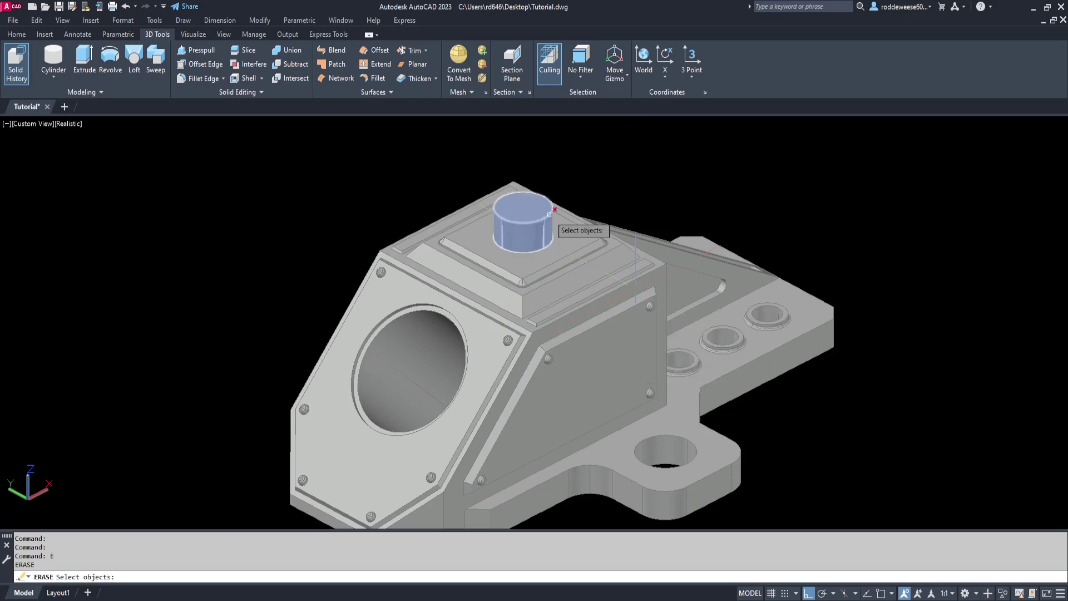
pyautogui.click(550, 215)
pyautogui.moveTo(618, 303); pyautogui.dragTo(581, 248, button='middle')
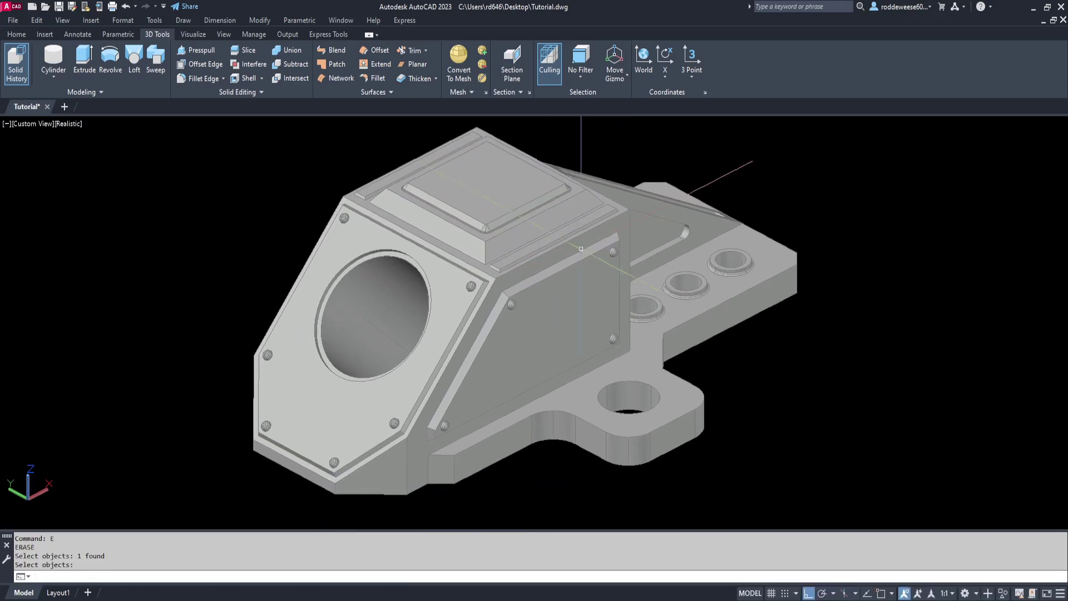
pyautogui.press('Return')
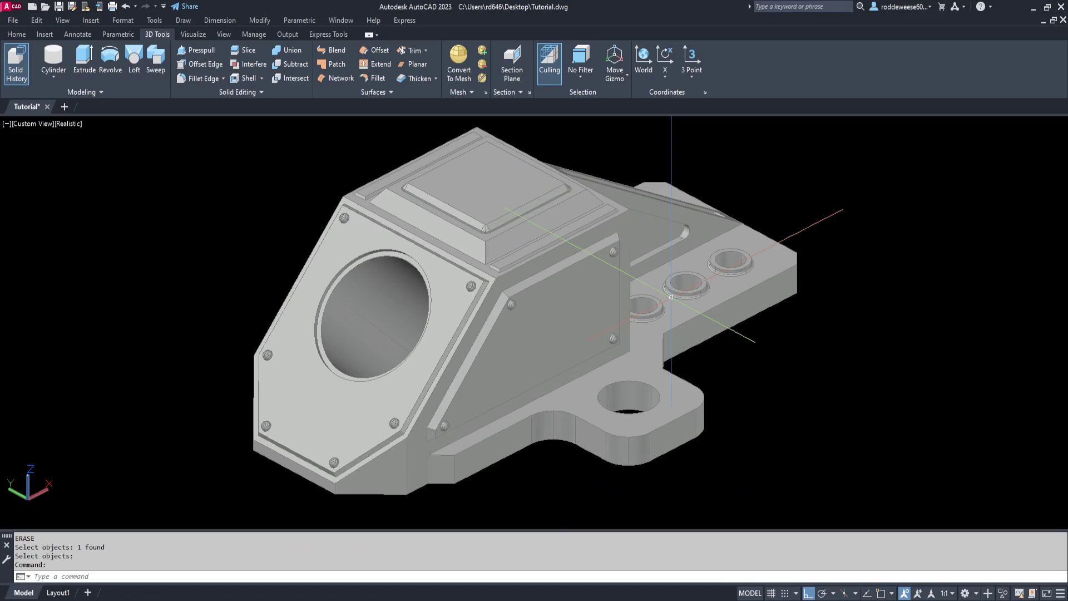
# - Orbit the model to show more of its top face
pyautogui.keyDown('shift'); pyautogui.moveTo(739, 203); pyautogui.dragTo(751, 179, button='middle'); pyautogui.keyUp('shift')
pyautogui.moveTo(823, 191)
pyautogui.keyDown('shift'); pyautogui.mouseDown(button='middle')
pyautogui.moveTo(868, 264)
pyautogui.moveTo(913, 192)
pyautogui.mouseUp(button='middle'); pyautogui.keyUp('shift')
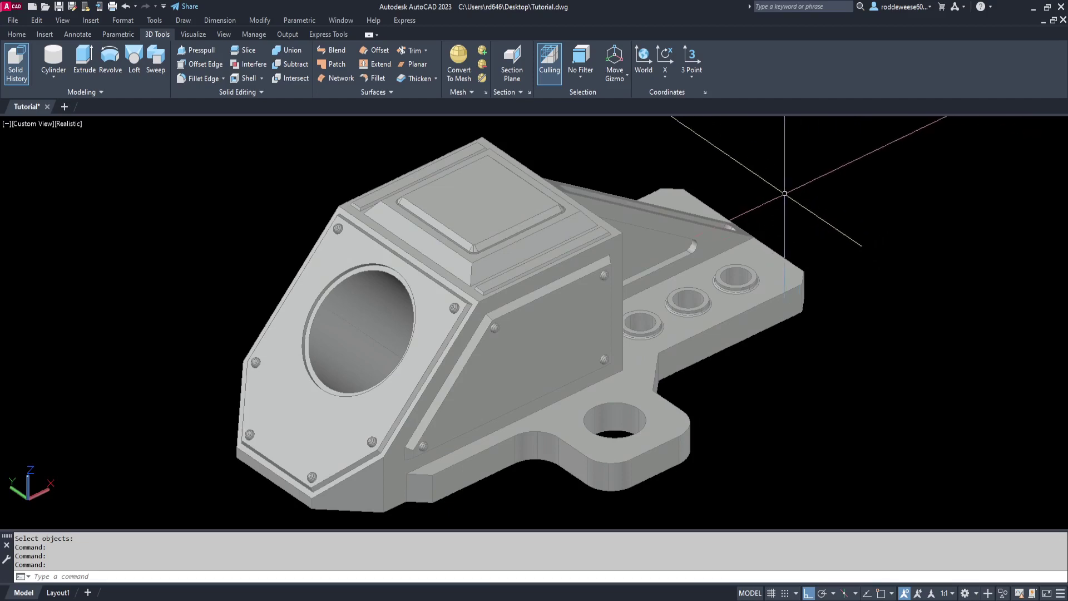
pyautogui.keyDown('shift'); pyautogui.moveTo(802, 187); pyautogui.dragTo(787, 225, button='middle'); pyautogui.keyUp('shift')
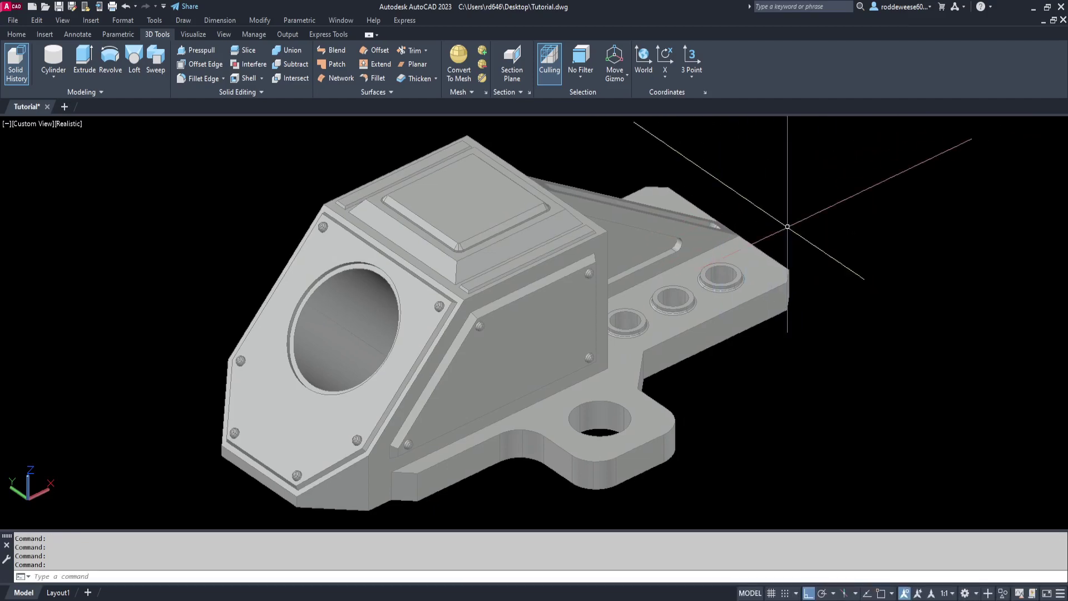
pyautogui.rightClick(787, 226)
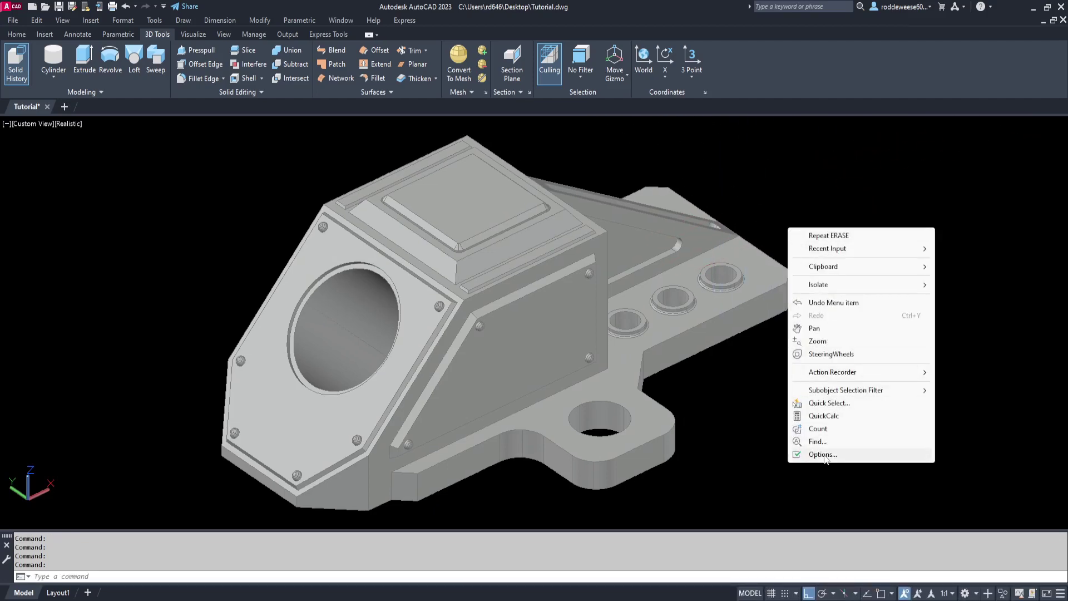
# - Turn on Display the ViewCube in the Options 3D Modeling settings, then orbit the part
pyautogui.click(824, 454)
pyautogui.click(610, 171)
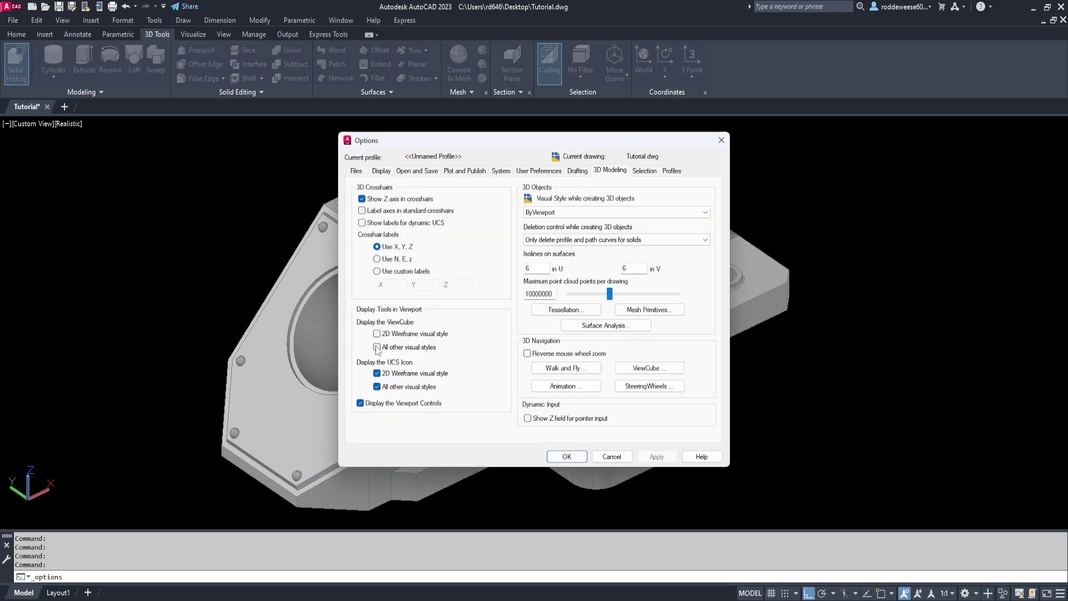
pyautogui.click(567, 456)
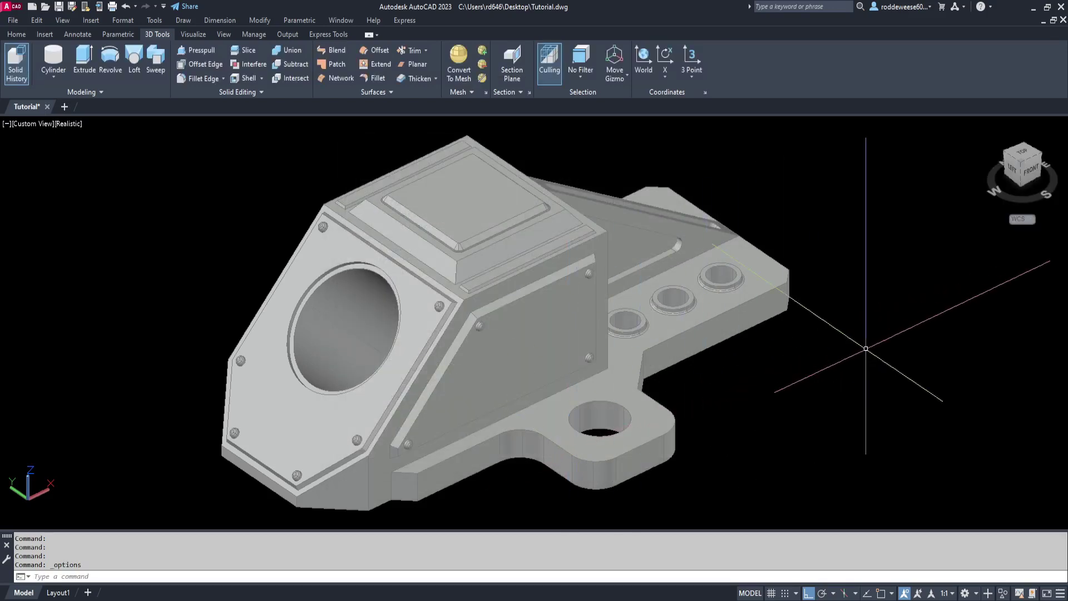
pyautogui.keyDown('shift'); pyautogui.moveTo(865, 348); pyautogui.dragTo(839, 359, button='middle'); pyautogui.keyUp('shift')
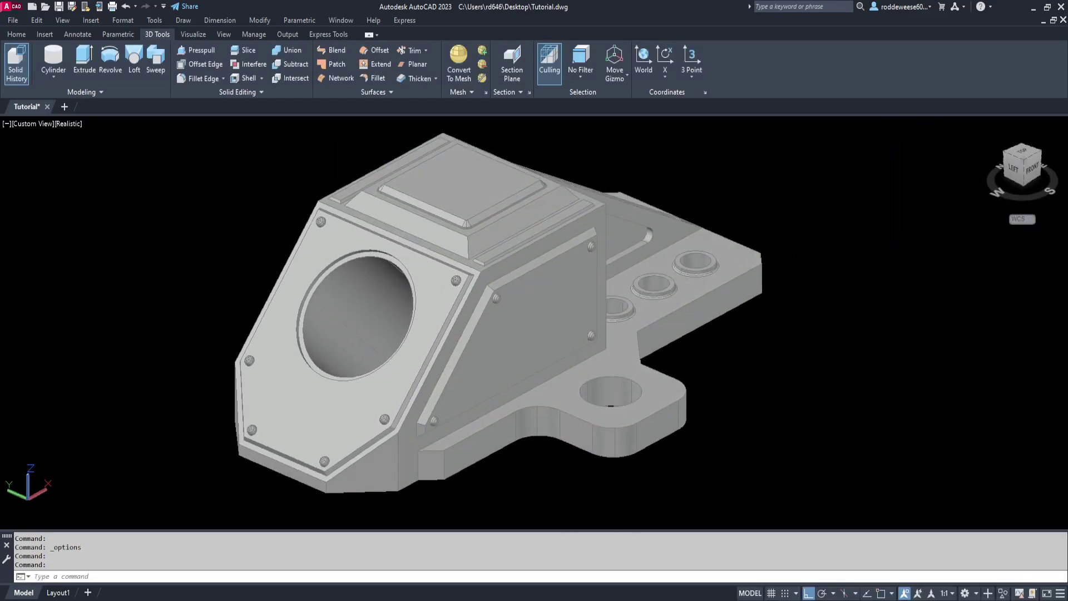
pyautogui.keyDown('shift'); pyautogui.moveTo(868, 275); pyautogui.dragTo(893, 269, button='middle'); pyautogui.keyUp('shift')
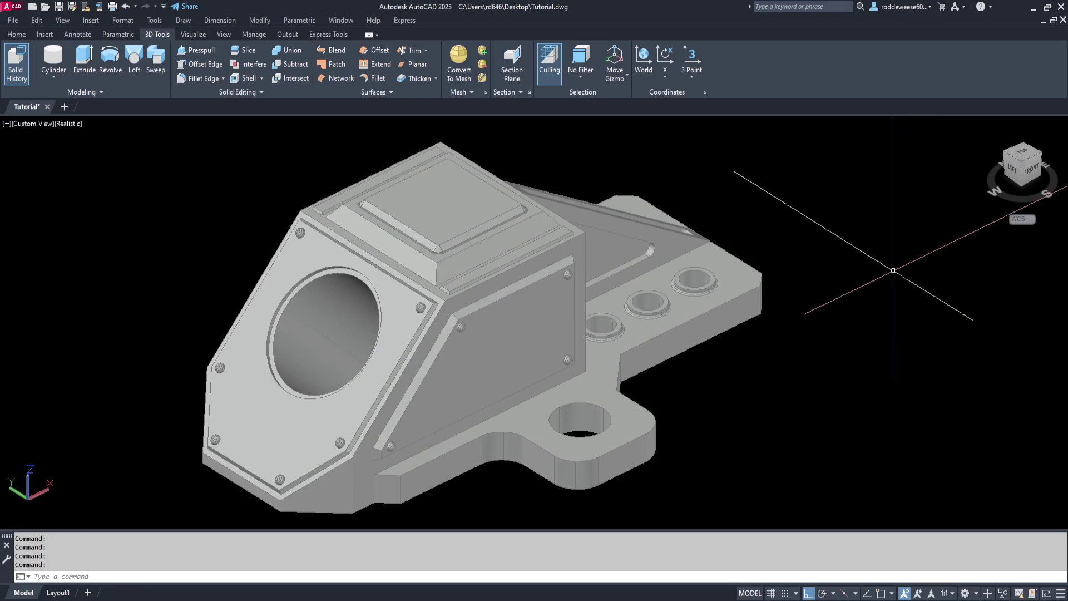
pyautogui.click(1033, 172)
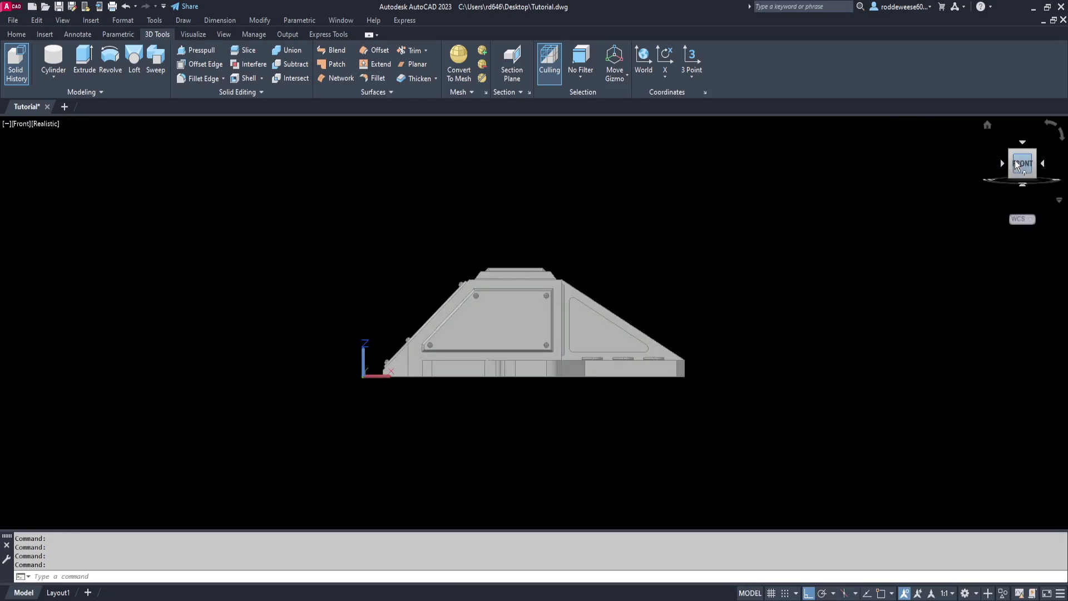
pyautogui.click(1010, 155)
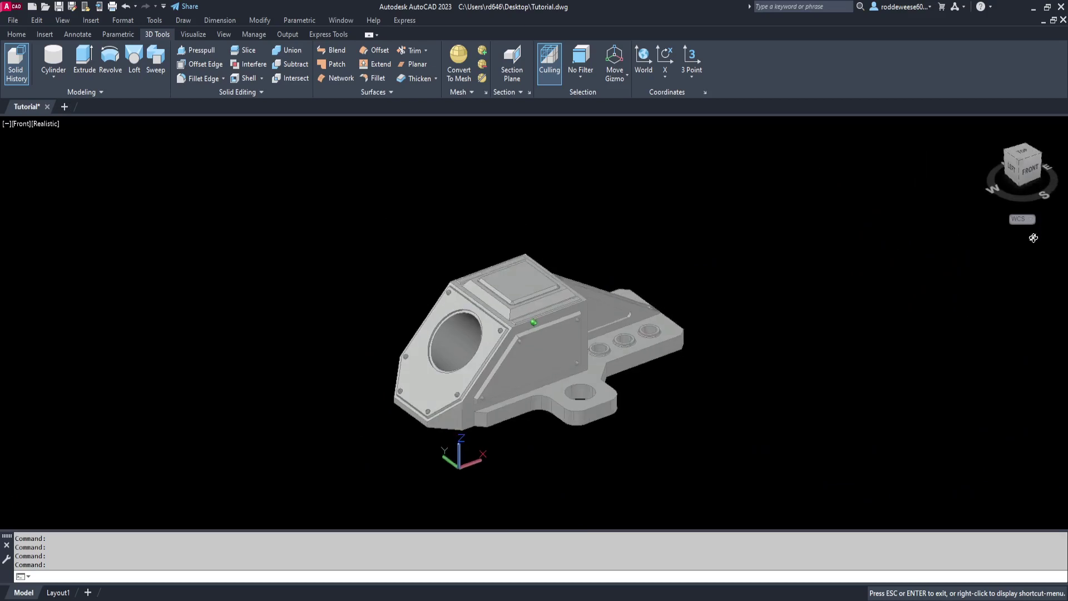
pyautogui.click(1013, 167)
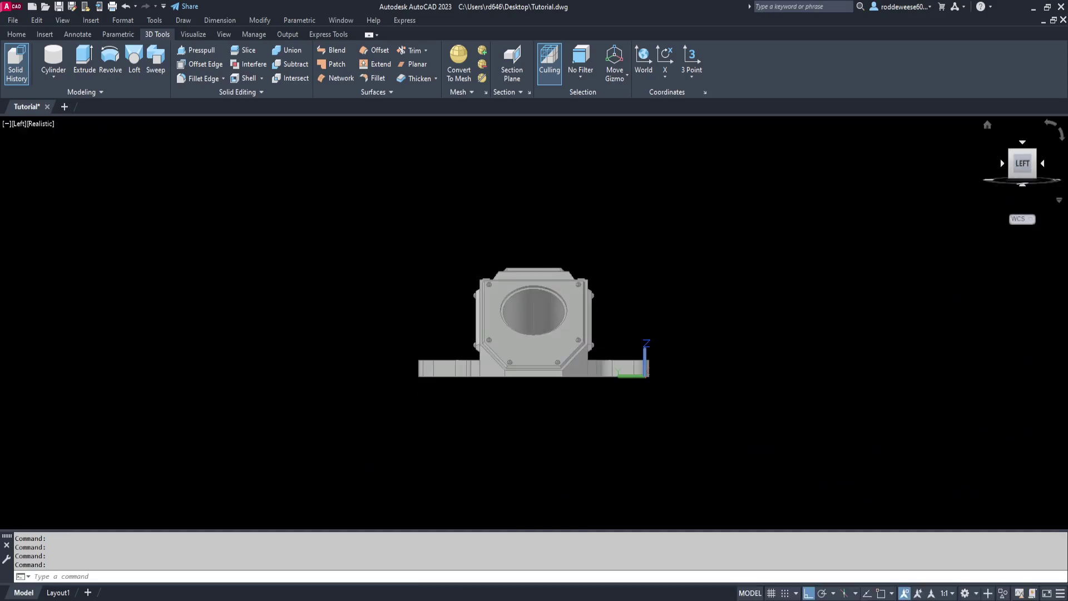
pyautogui.moveTo(1000, 159); pyautogui.dragTo(886, 215)
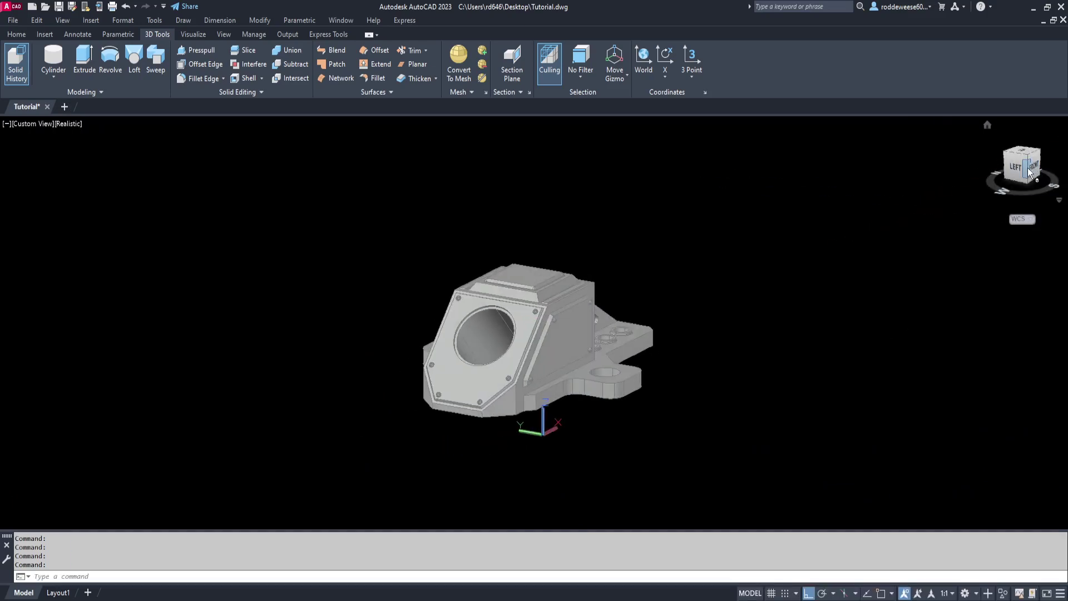
pyautogui.click(1028, 170)
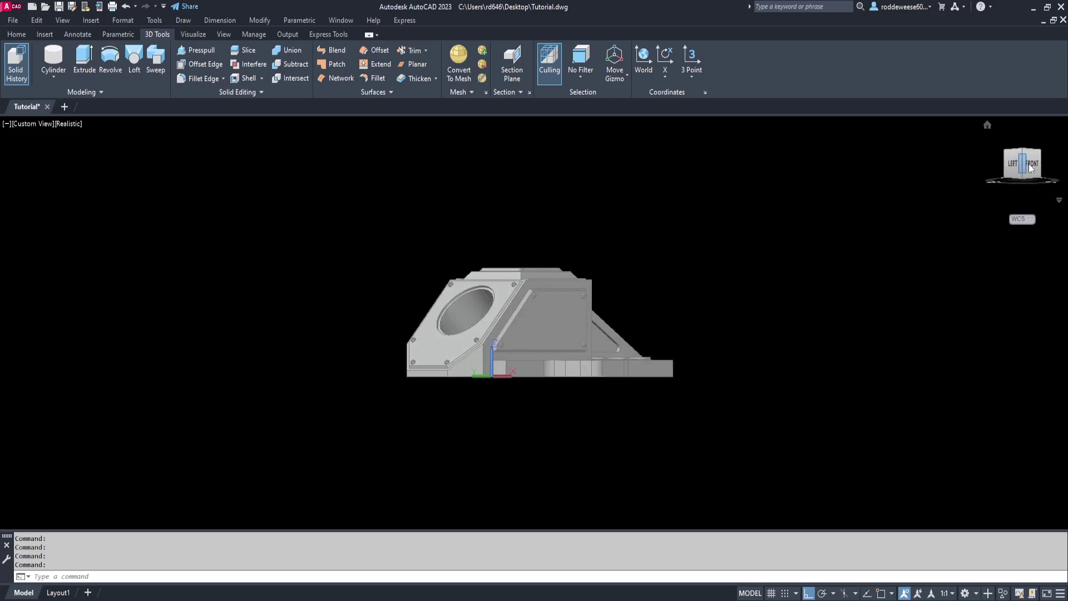
pyautogui.click(1023, 151)
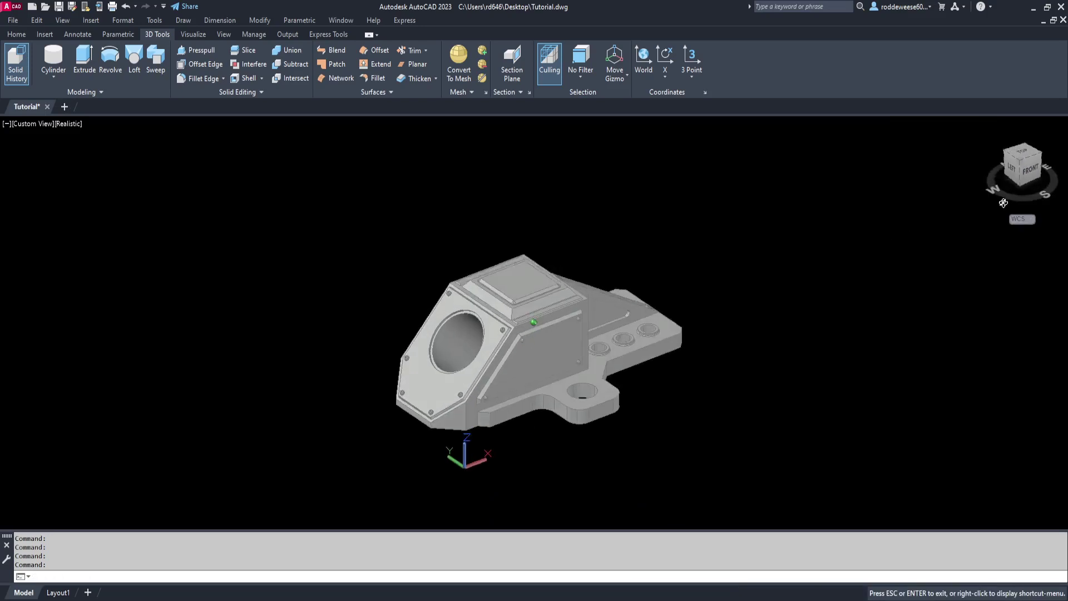
pyautogui.click(1021, 161)
pyautogui.click(1026, 173)
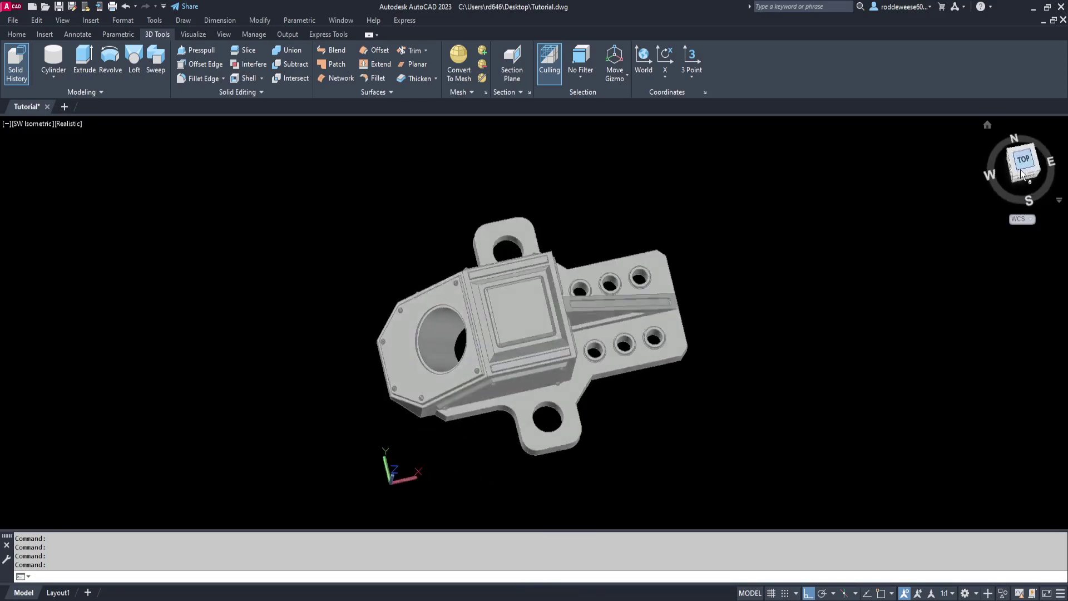
pyautogui.keyDown('shift'); pyautogui.moveTo(818, 303); pyautogui.dragTo(869, 244, button='middle'); pyautogui.keyUp('shift')
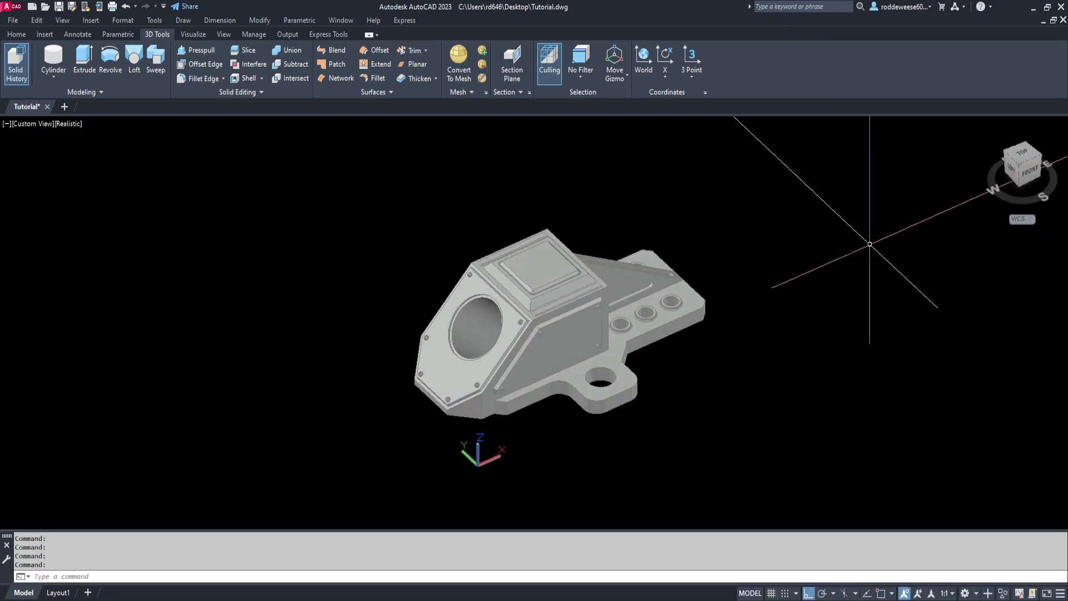
pyautogui.keyDown('shift'); pyautogui.moveTo(806, 279); pyautogui.dragTo(779, 286, button='middle'); pyautogui.keyUp('shift')
pyautogui.scroll(2, 779, 285)
pyautogui.scroll(2, 777, 277)
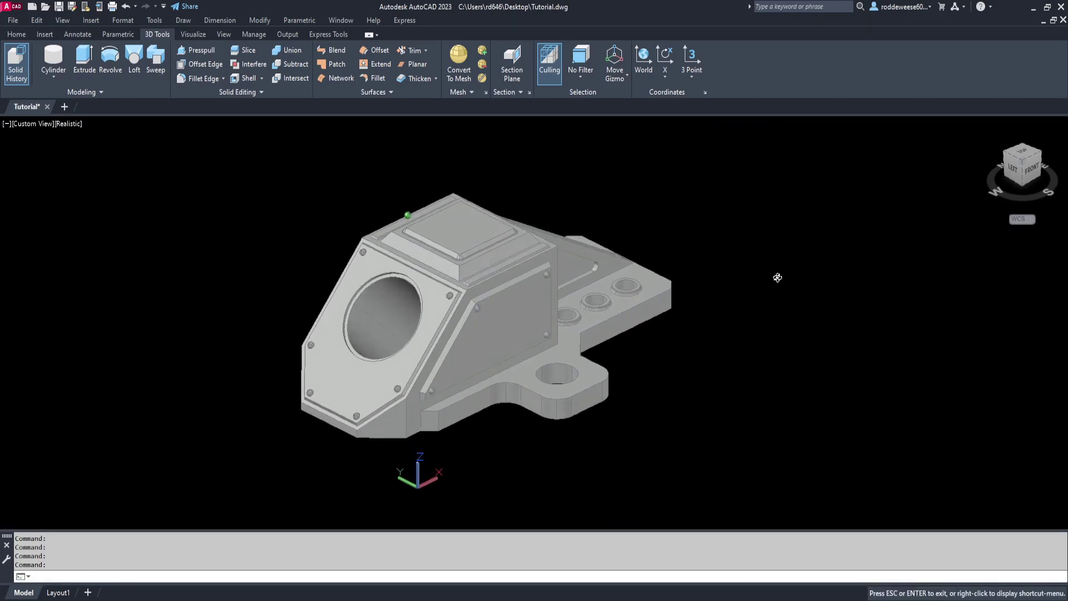
pyautogui.keyDown('shift'); pyautogui.moveTo(778, 277); pyautogui.dragTo(776, 278, button='middle'); pyautogui.keyUp('shift')
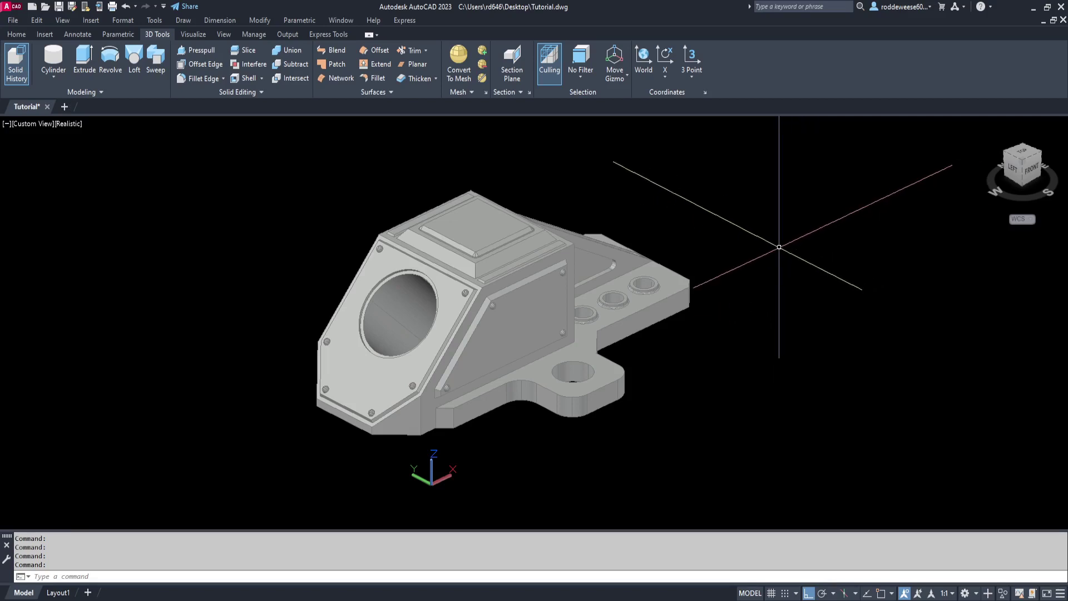
pyautogui.moveTo(777, 251); pyautogui.dragTo(765, 253, button='middle')
# - Uncheck 'Display the ViewCube' in Options > 3D Modeling and apply it
pyautogui.rightClick(767, 273)
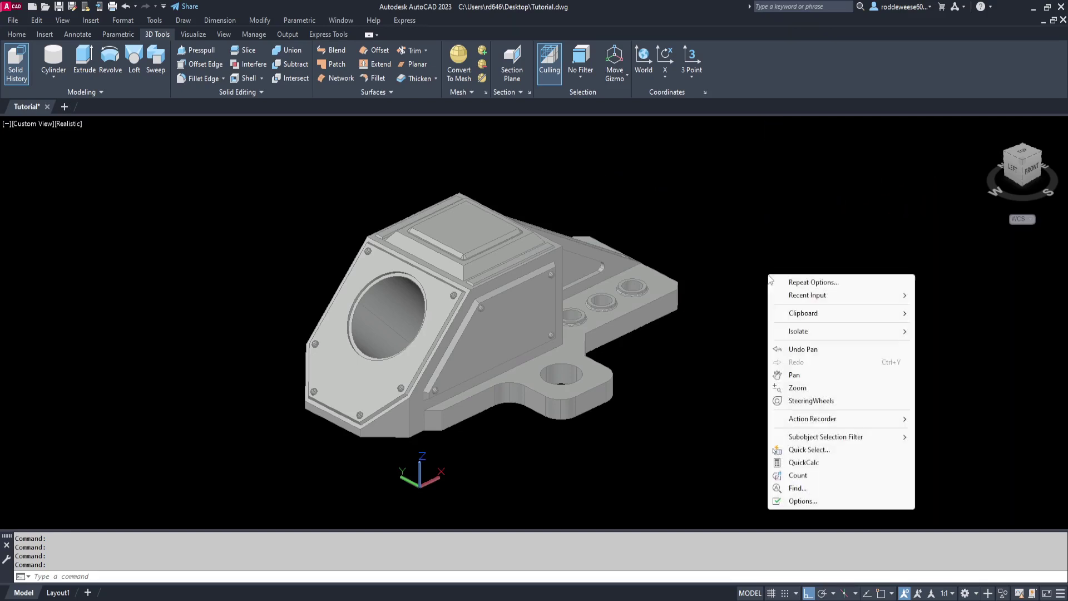
pyautogui.click(801, 501)
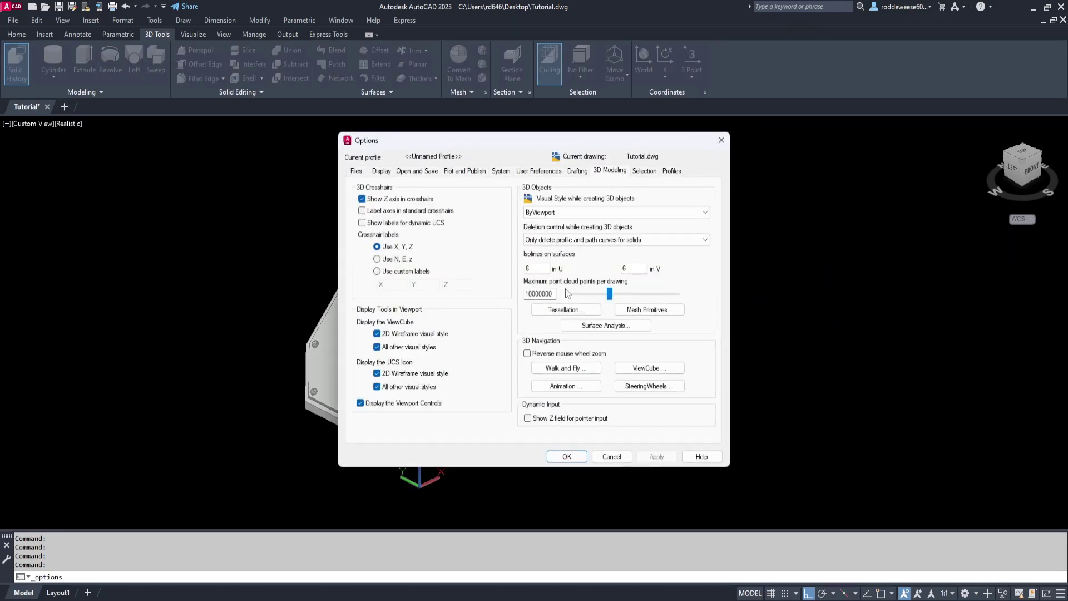
pyautogui.click(377, 334)
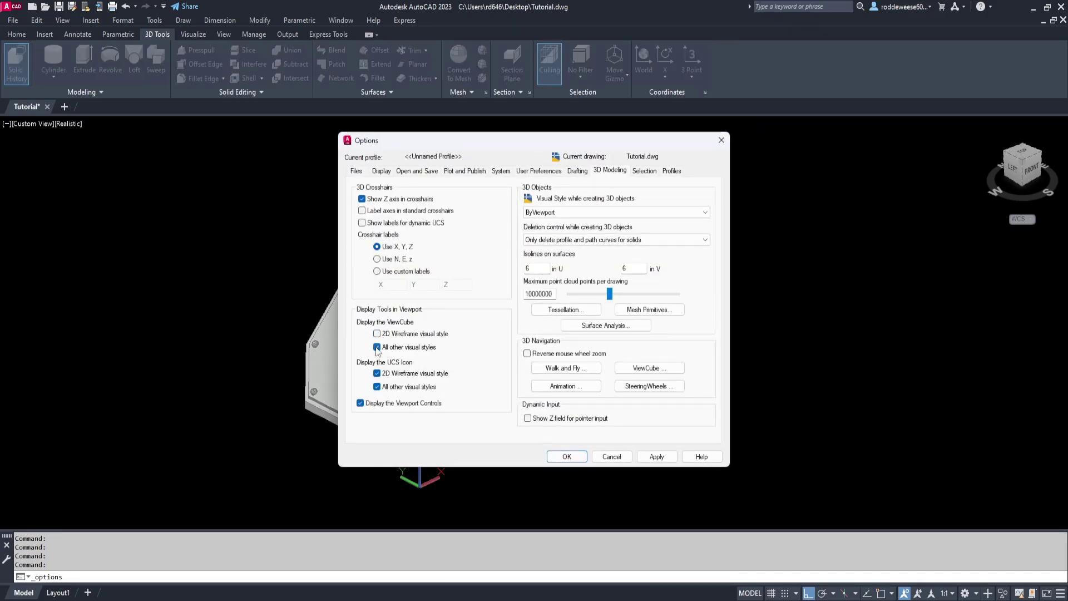
pyautogui.click(567, 457)
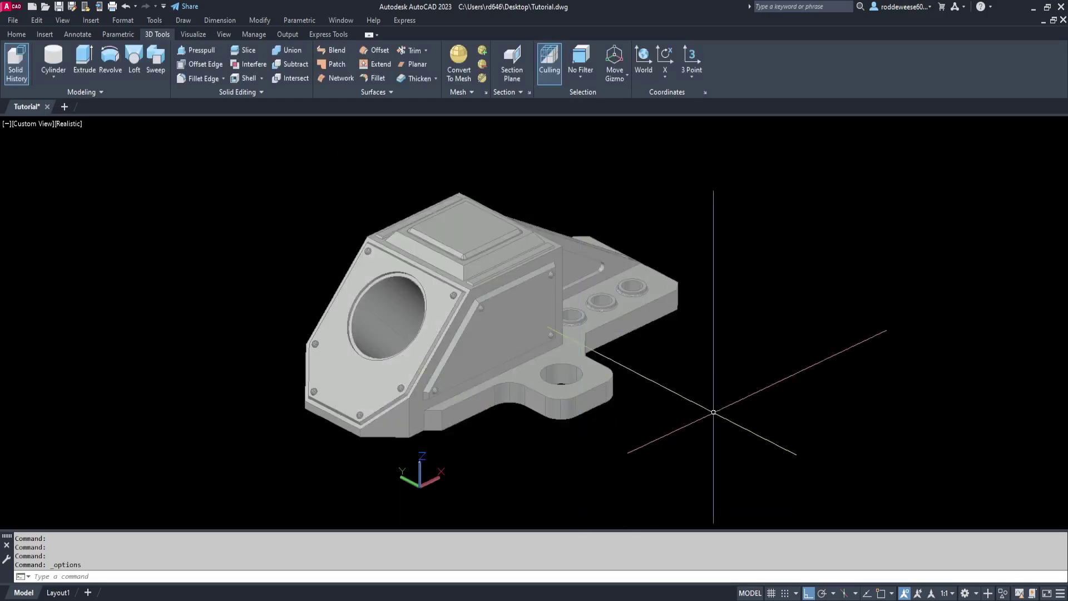
pyautogui.press('Escape')
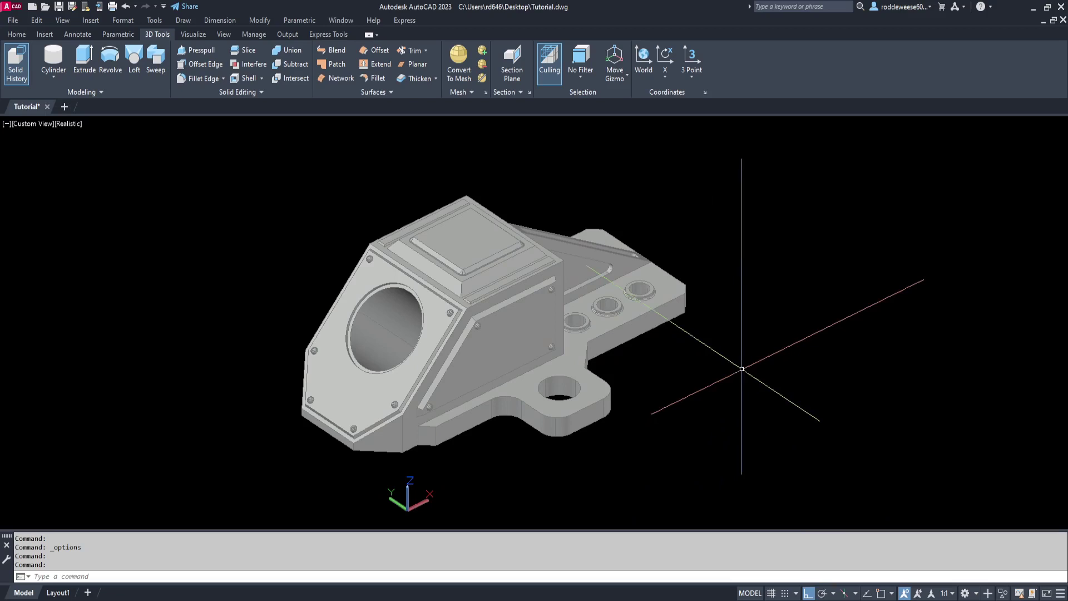
# - Pan the bracket slightly and orbit it through several new viewpoints
pyautogui.moveTo(715, 364)
pyautogui.mouseDown(button='middle')
pyautogui.moveTo(701, 355)
pyautogui.moveTo(800, 369)
pyautogui.mouseUp(button='middle')
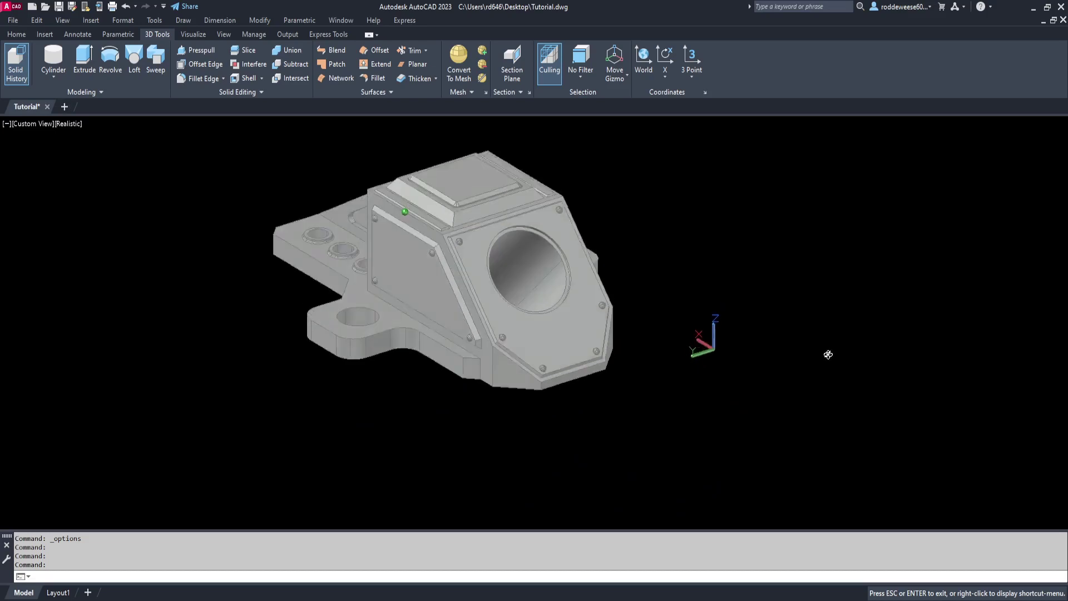
pyautogui.moveTo(800, 369)
pyautogui.keyDown('shift'); pyautogui.mouseDown(button='middle')
pyautogui.moveTo(788, 302)
pyautogui.moveTo(751, 314)
pyautogui.moveTo(660, 312)
pyautogui.moveTo(634, 241)
pyautogui.moveTo(640, 268)
pyautogui.moveTo(589, 234)
pyautogui.moveTo(668, 272)
pyautogui.moveTo(657, 277)
pyautogui.moveTo(667, 286)
pyautogui.mouseUp(button='middle'); pyautogui.keyUp('shift')
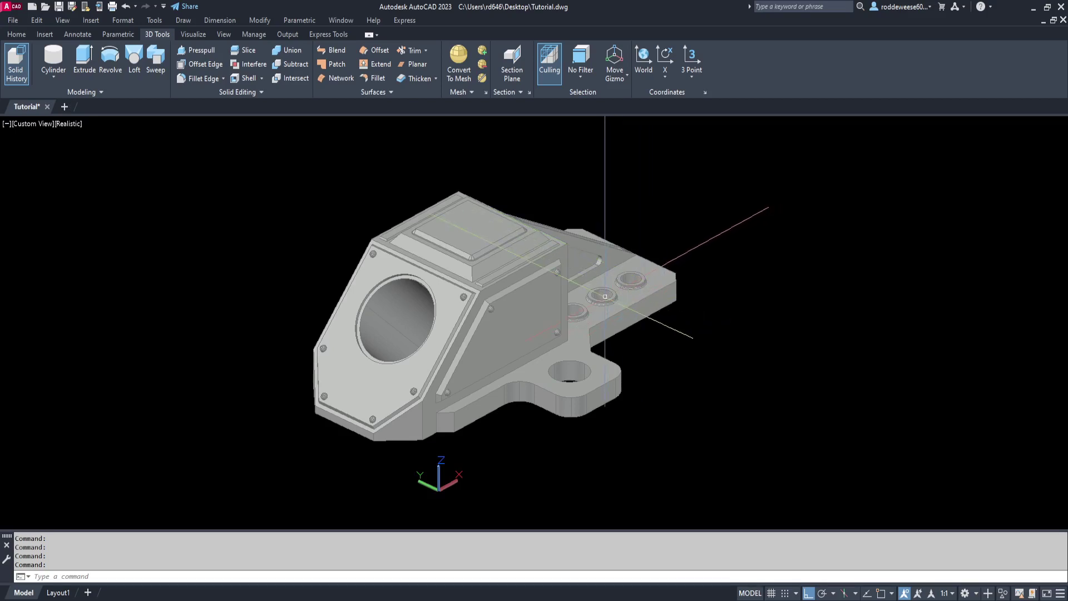
pyautogui.moveTo(635, 251)
pyautogui.keyDown('shift'); pyautogui.mouseDown(button='middle')
pyautogui.moveTo(659, 276)
pyautogui.moveTo(656, 305)
pyautogui.mouseUp(button='middle'); pyautogui.keyUp('shift')
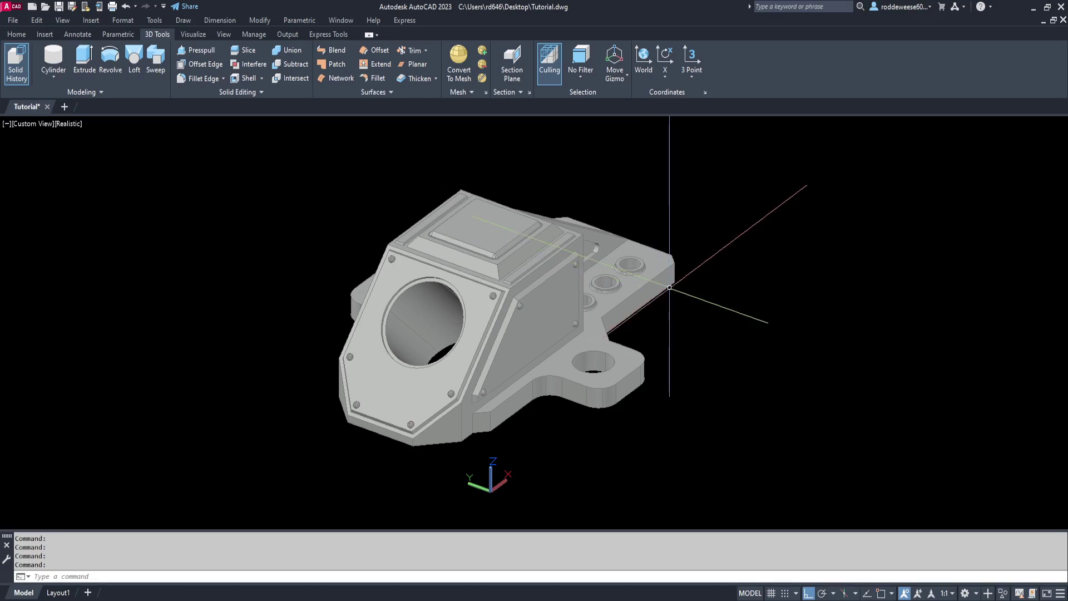
pyautogui.moveTo(669, 302)
pyautogui.keyDown('shift'); pyautogui.mouseDown(button='middle')
pyautogui.moveTo(560, 297)
pyautogui.moveTo(682, 291)
pyautogui.moveTo(720, 252)
pyautogui.moveTo(796, 272)
pyautogui.moveTo(738, 274)
pyautogui.moveTo(695, 256)
pyautogui.moveTo(658, 267)
pyautogui.moveTo(717, 275)
pyautogui.mouseUp(button='middle'); pyautogui.keyUp('shift')
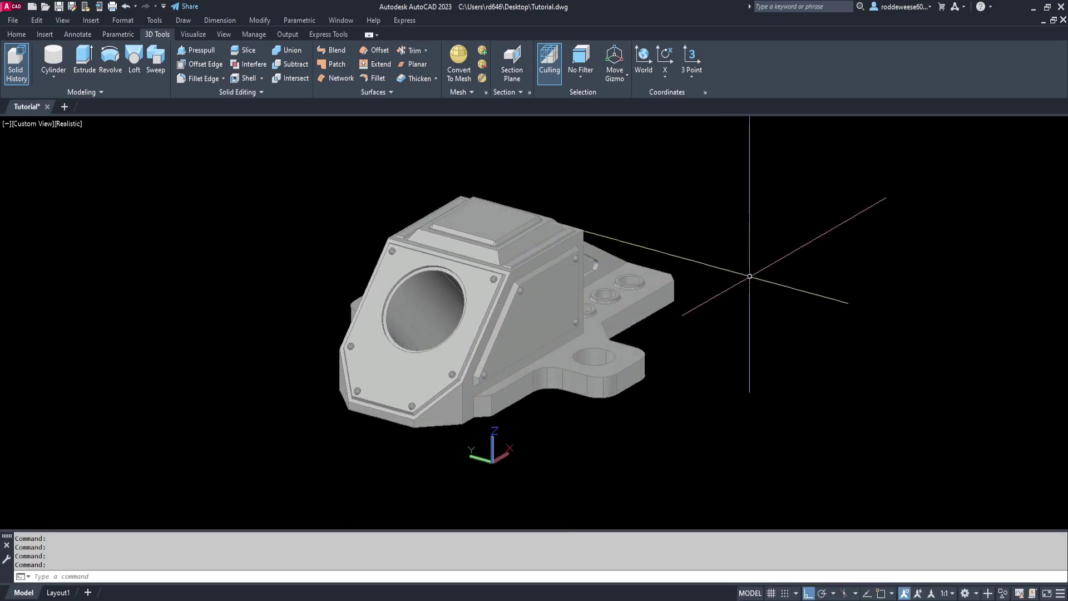
pyautogui.write('ORBIT')
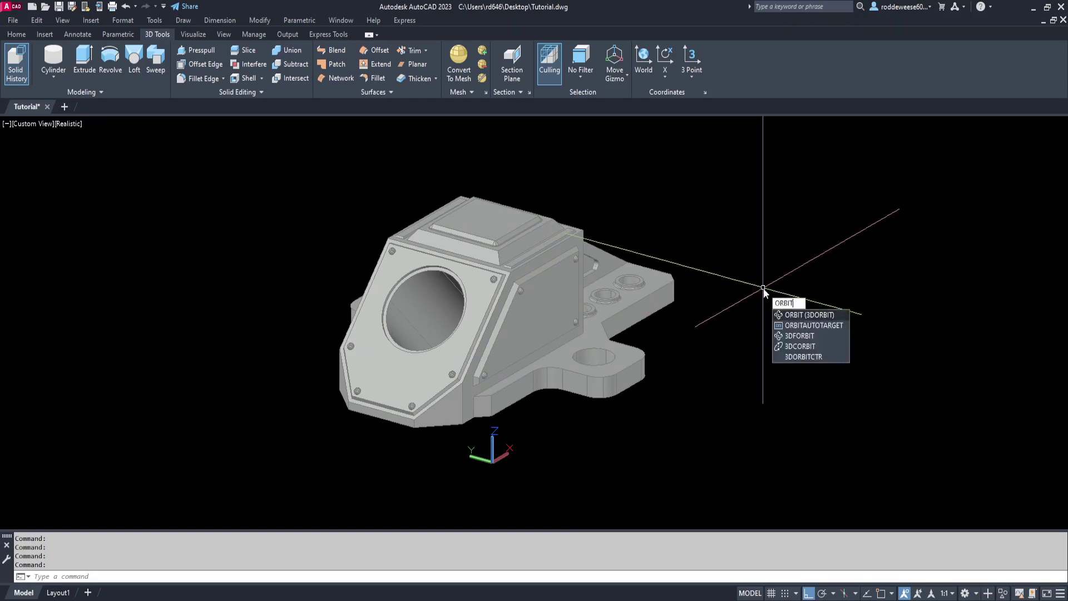
# - Orbit the bracket with the ORBIT command, then exit orbit mode
pyautogui.press('Return')
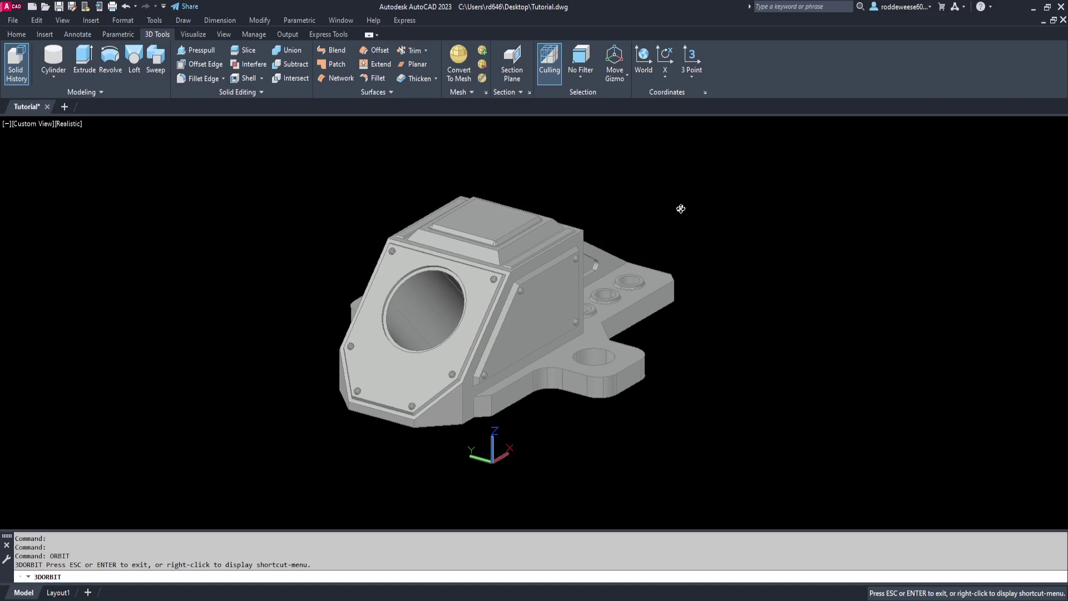
pyautogui.moveTo(683, 210)
pyautogui.mouseDown()
pyautogui.moveTo(558, 273)
pyautogui.moveTo(757, 393)
pyautogui.moveTo(426, 431)
pyautogui.moveTo(539, 276)
pyautogui.moveTo(567, 436)
pyautogui.moveTo(637, 223)
pyautogui.moveTo(750, 335)
pyautogui.moveTo(798, 265)
pyautogui.moveTo(750, 315)
pyautogui.moveTo(736, 292)
pyautogui.moveTo(771, 321)
pyautogui.mouseUp()
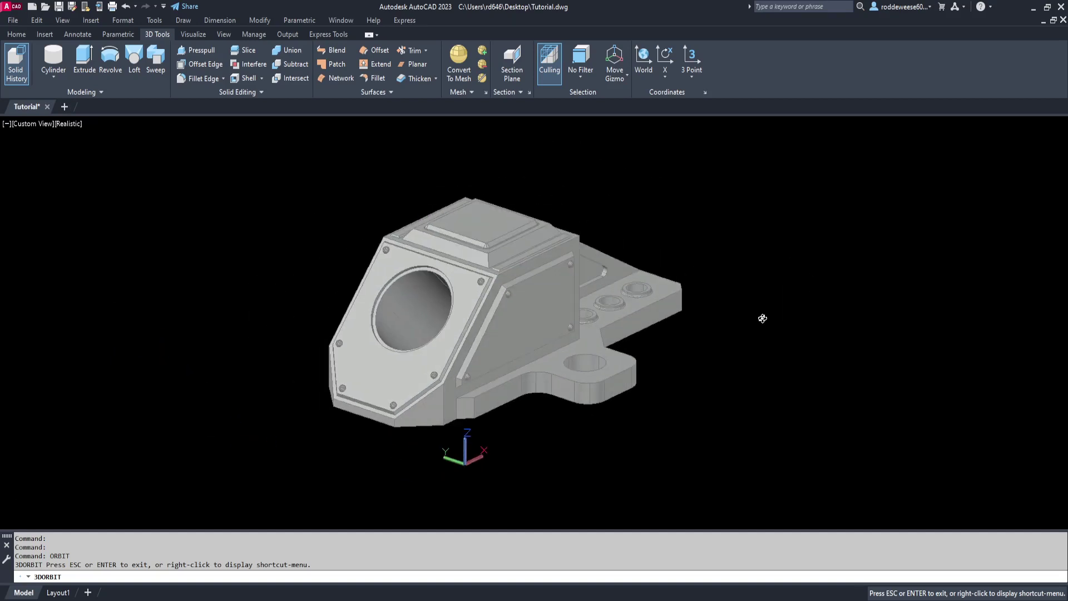
pyautogui.rightClick(763, 318)
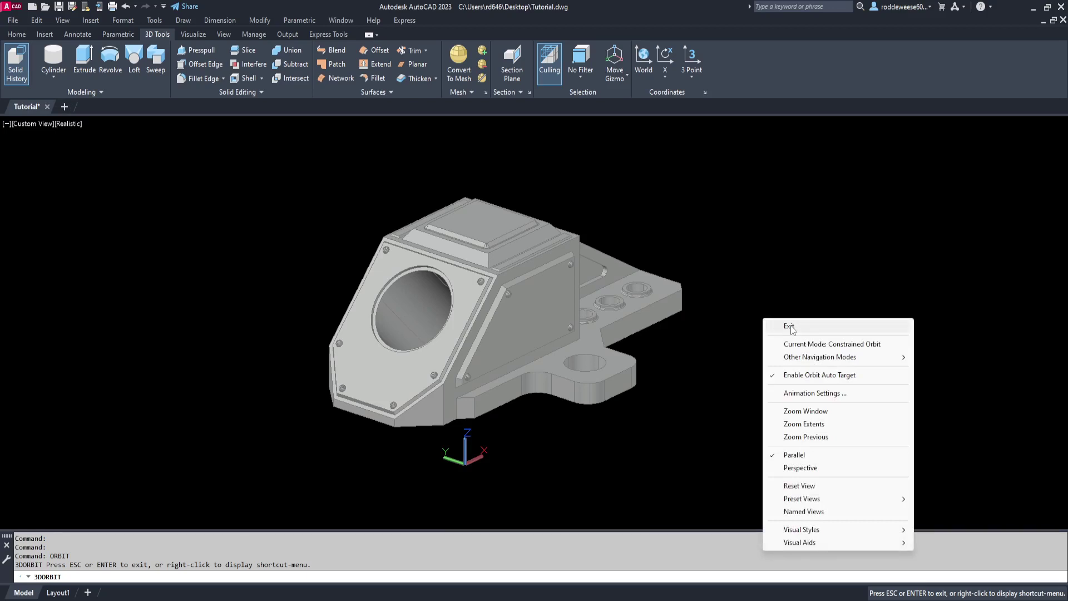
pyautogui.click(790, 327)
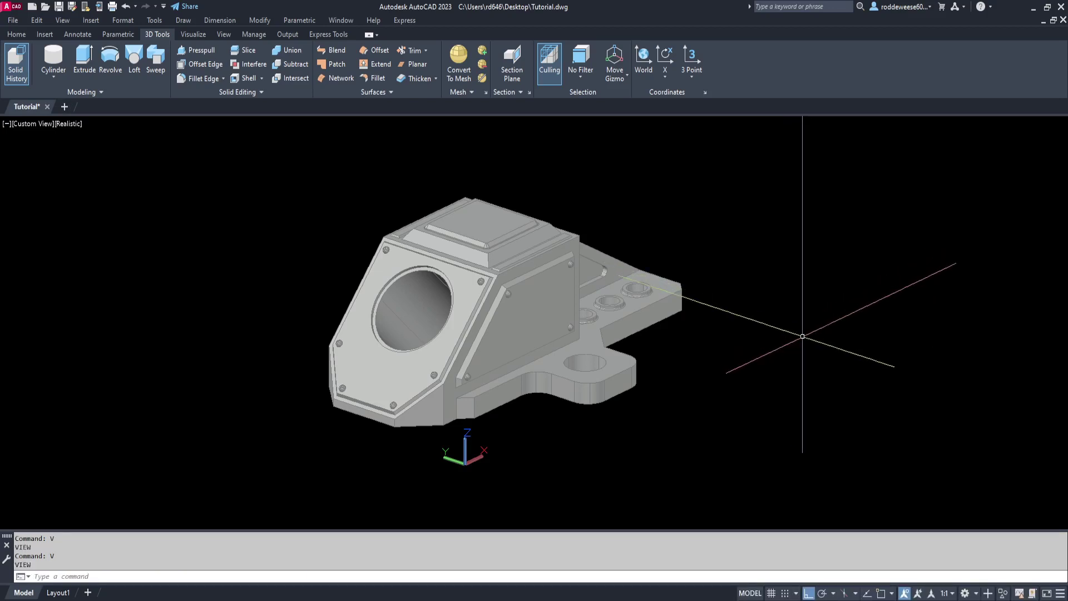
# - Orbit the bracket until its large bored front face is seen more head-on
pyautogui.keyDown('shift'); pyautogui.moveTo(750, 322); pyautogui.dragTo(804, 314, button='middle'); pyautogui.keyUp('shift')
pyautogui.keyDown('shift'); pyautogui.moveTo(750, 250); pyautogui.dragTo(754, 329, button='middle'); pyautogui.keyUp('shift')
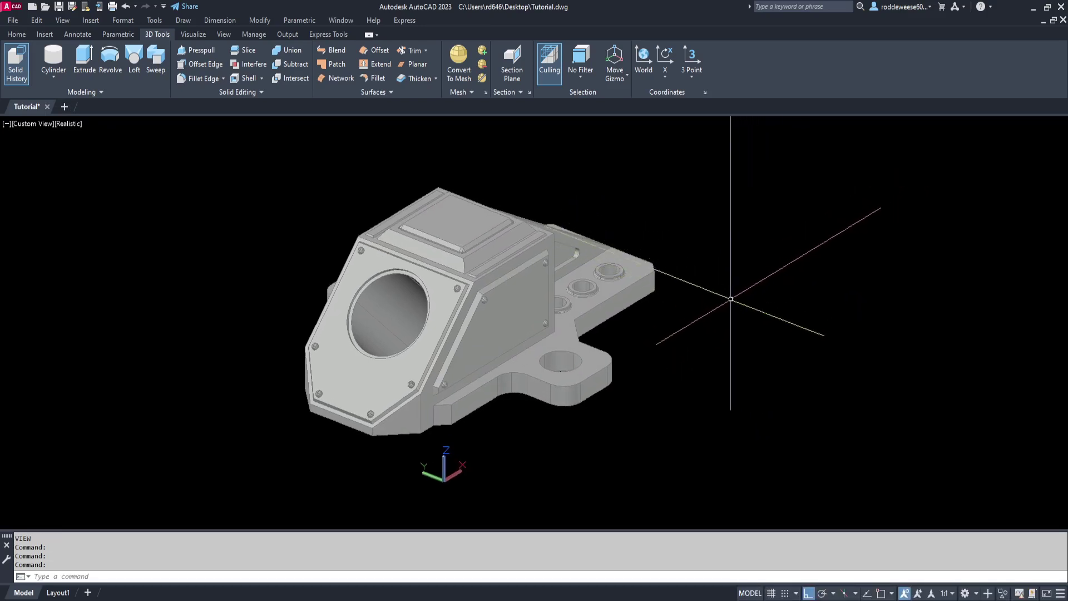
pyautogui.moveTo(762, 271)
pyautogui.keyDown('shift'); pyautogui.mouseDown(button='middle')
pyautogui.moveTo(746, 295)
pyautogui.moveTo(703, 309)
pyautogui.moveTo(671, 295)
pyautogui.moveTo(695, 294)
pyautogui.mouseUp(button='middle'); pyautogui.keyUp('shift')
pyautogui.scroll(1, 670, 297)
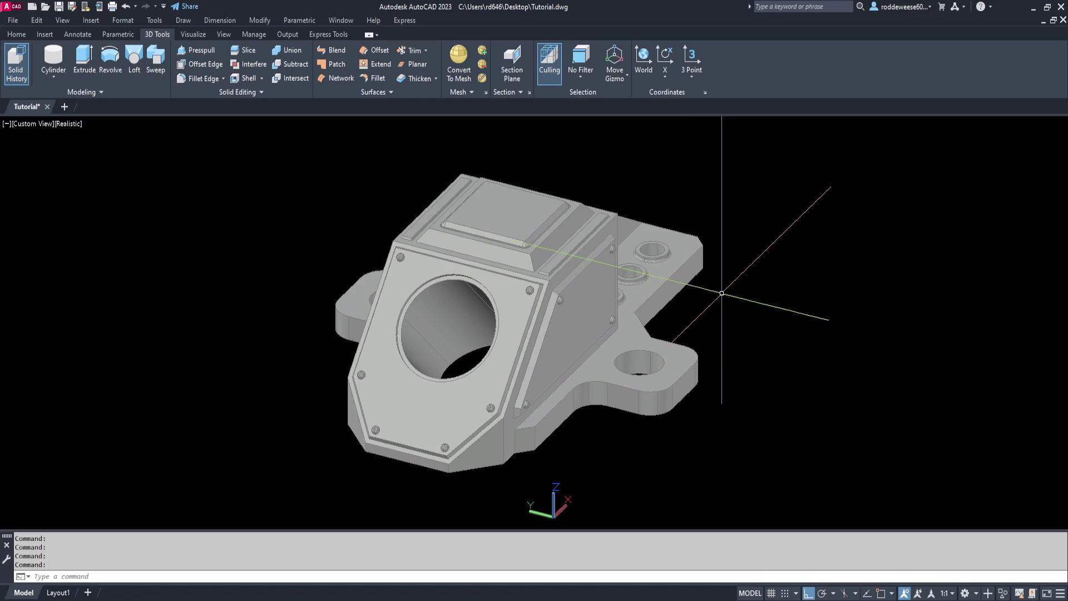
pyautogui.write('VIEW')
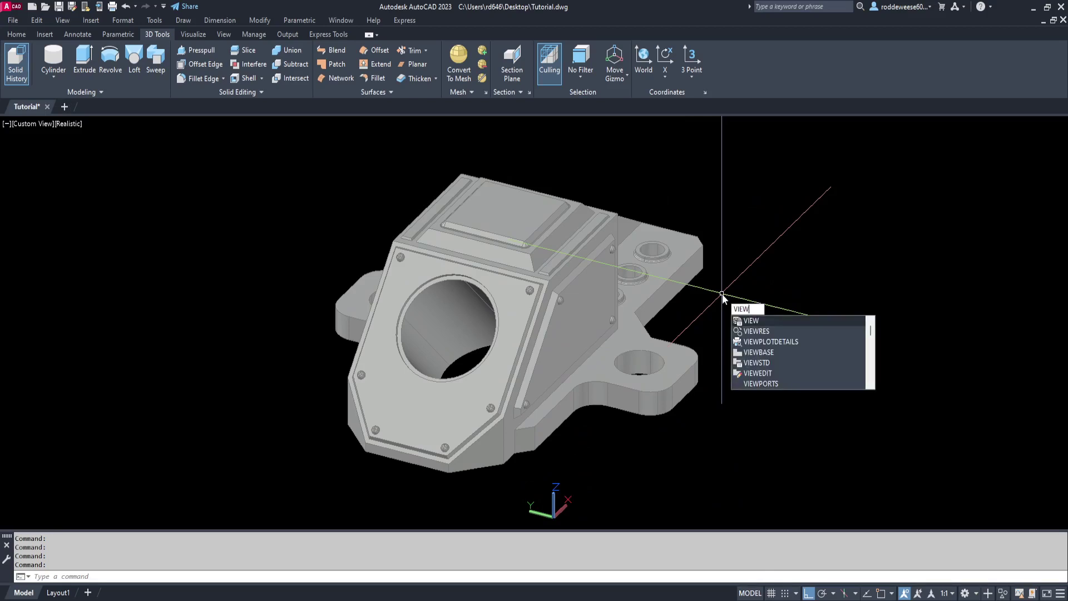
# - In the View Manager, create a new view named 'Custom View-1' from Current
pyautogui.press('Return')
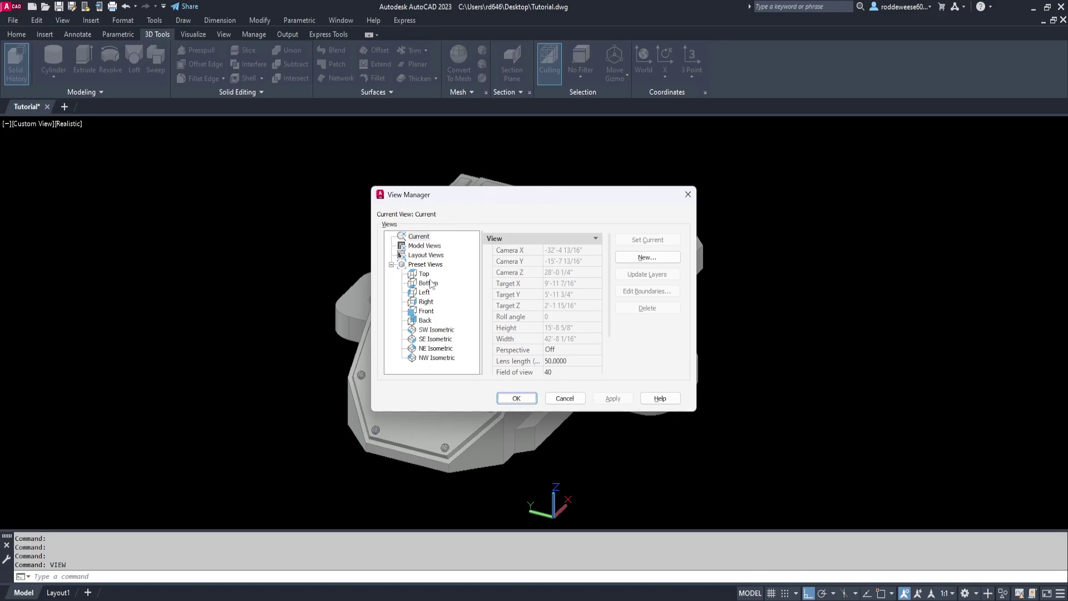
pyautogui.click(424, 274)
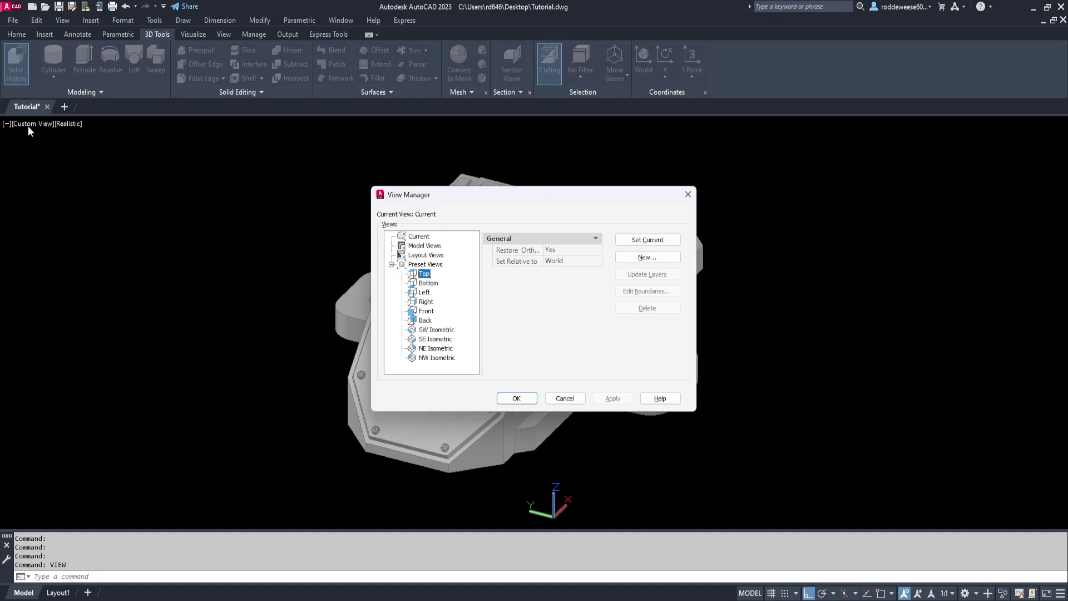
pyautogui.click(420, 236)
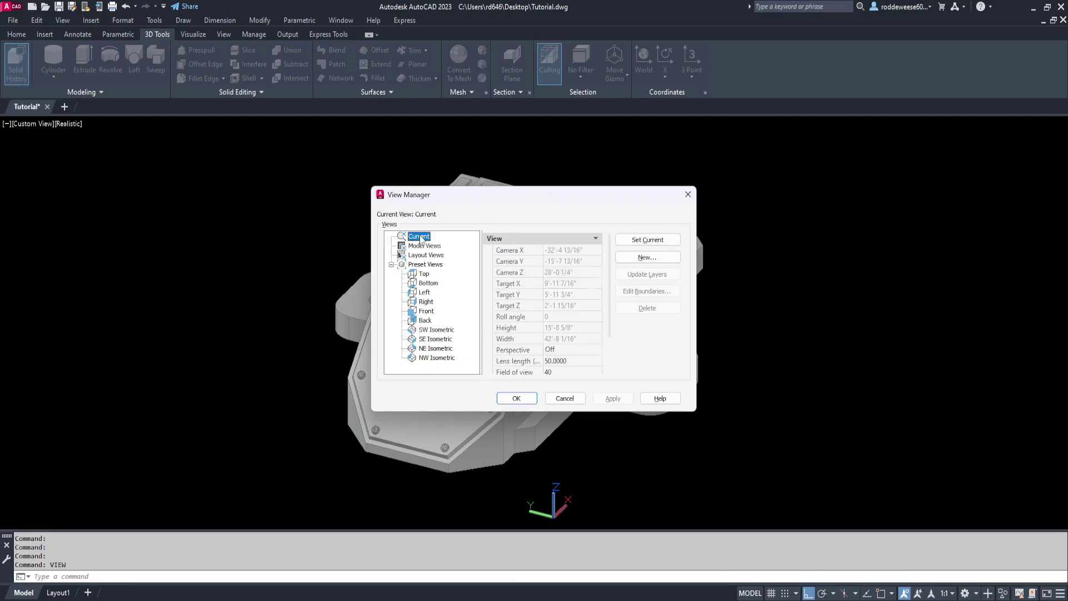
pyautogui.click(647, 258)
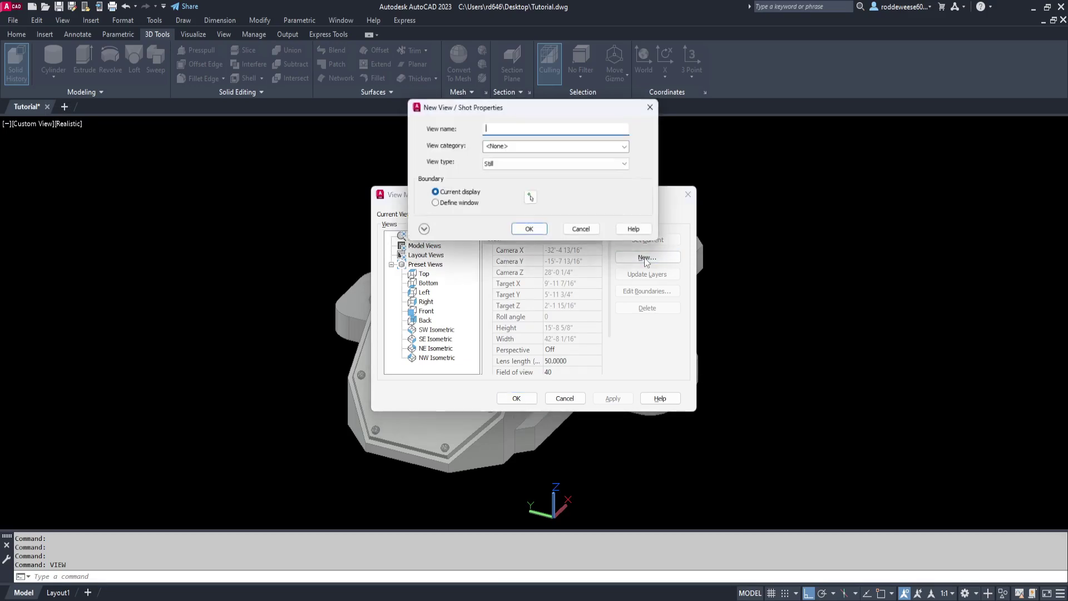
pyautogui.rightClick(498, 128)
pyautogui.click(525, 178)
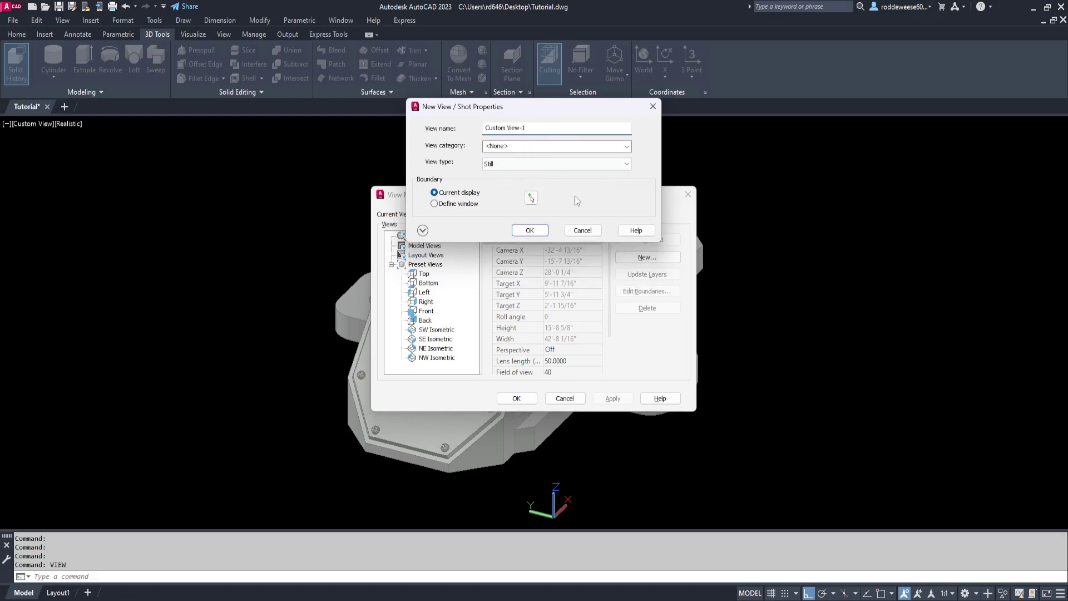
pyautogui.click(527, 231)
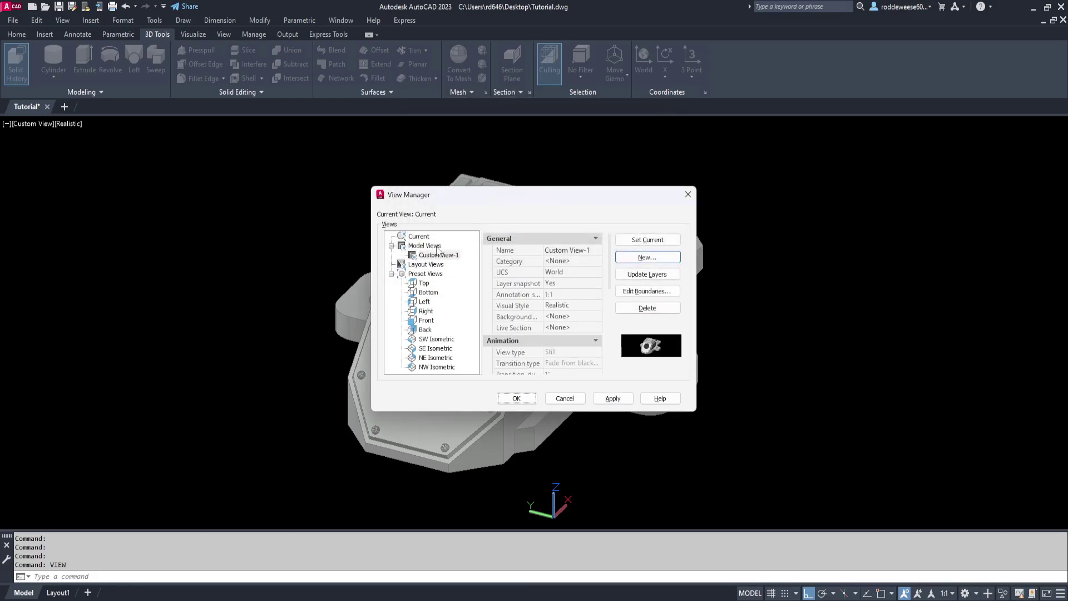
# - Close the View Manager and orbit the bracket to a steeper angle
pyautogui.click(517, 398)
pyautogui.moveTo(630, 361)
pyautogui.keyDown('shift'); pyautogui.mouseDown(button='middle')
pyautogui.moveTo(679, 345)
pyautogui.moveTo(618, 319)
pyautogui.moveTo(650, 324)
pyautogui.mouseUp(button='middle'); pyautogui.keyUp('shift')
pyautogui.scroll(-3, 634, 322)
pyautogui.keyDown('shift'); pyautogui.moveTo(743, 333); pyautogui.dragTo(714, 362, button='middle'); pyautogui.keyUp('shift')
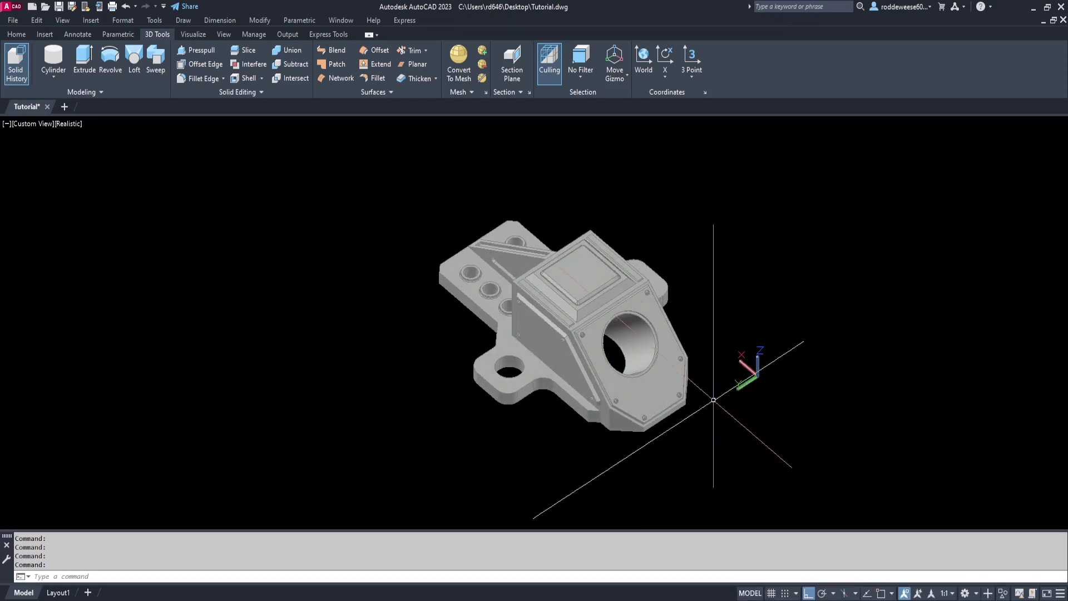
# - Choose Custom Model Views > Custom View-1 from the viewport view label
pyautogui.click(40, 124)
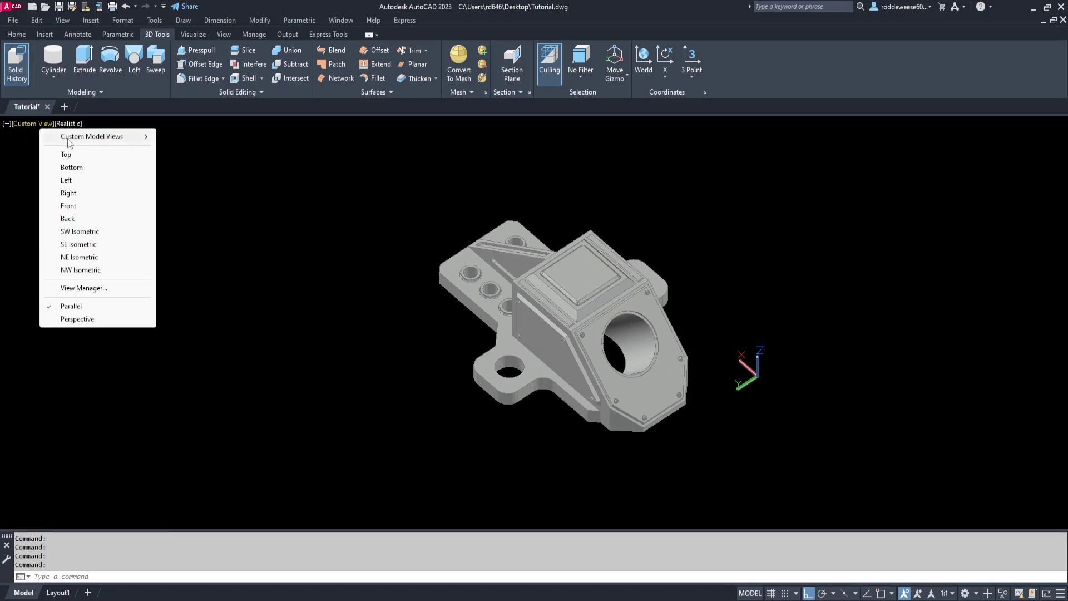
pyautogui.moveTo(92, 136)
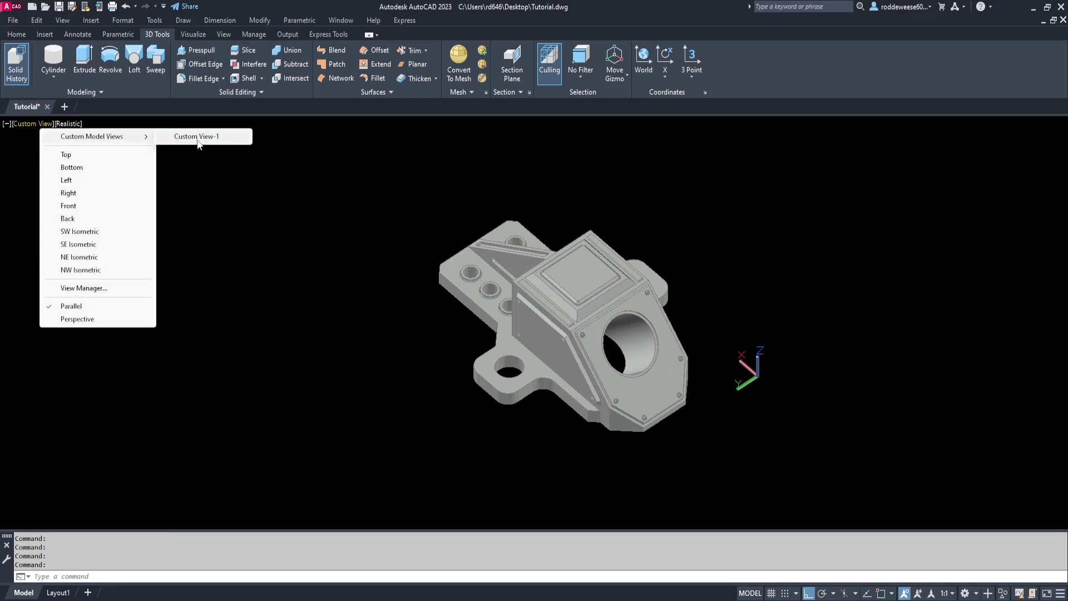
pyautogui.click(205, 138)
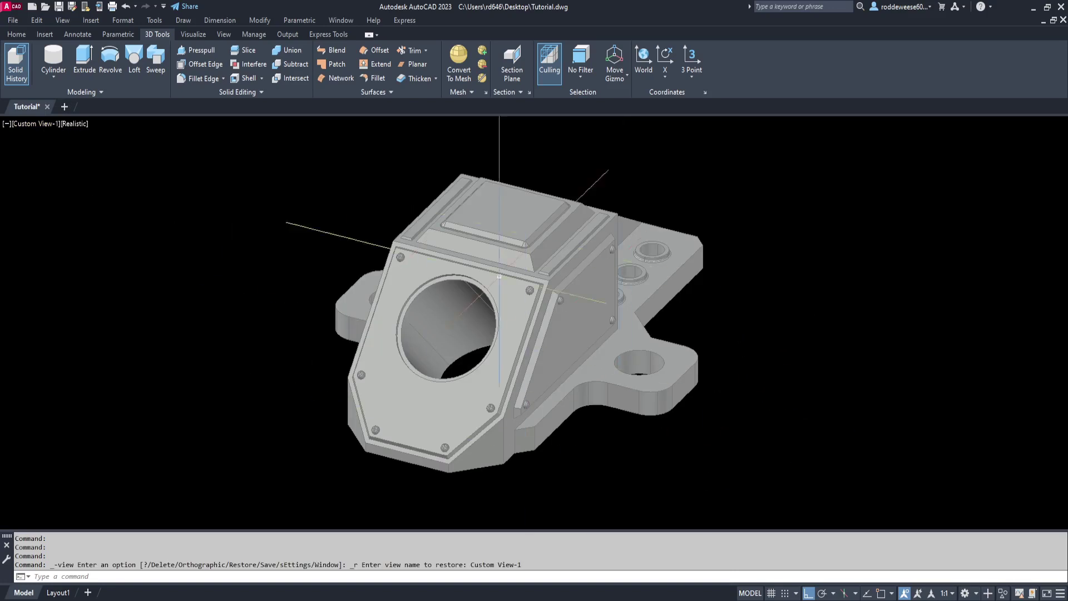